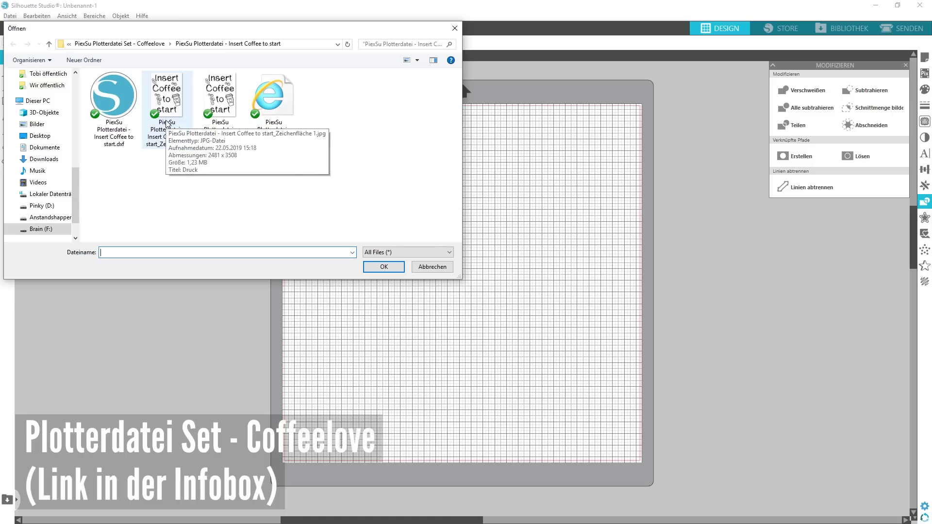
Open the file PiexSu Plotterdatei - Insert Coffee to start.dxf and group all of its shapes.
click(104, 146)
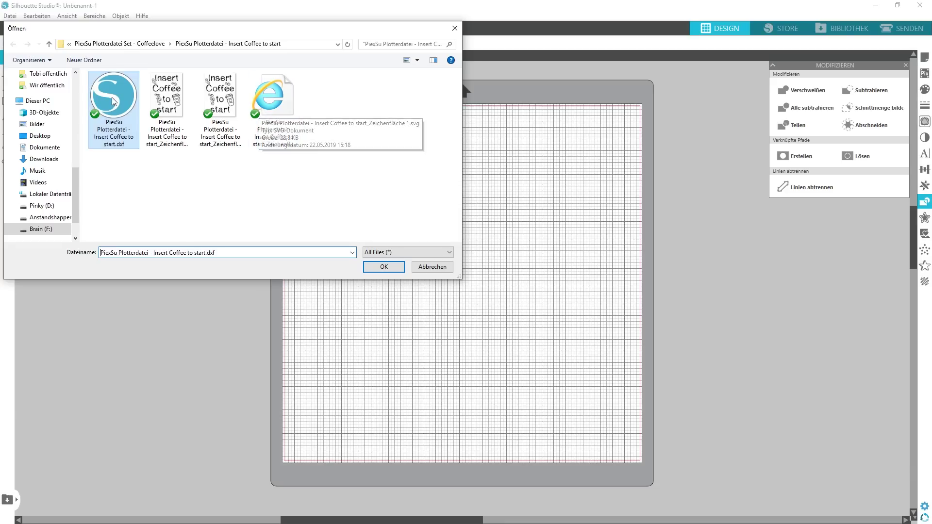
click(384, 267)
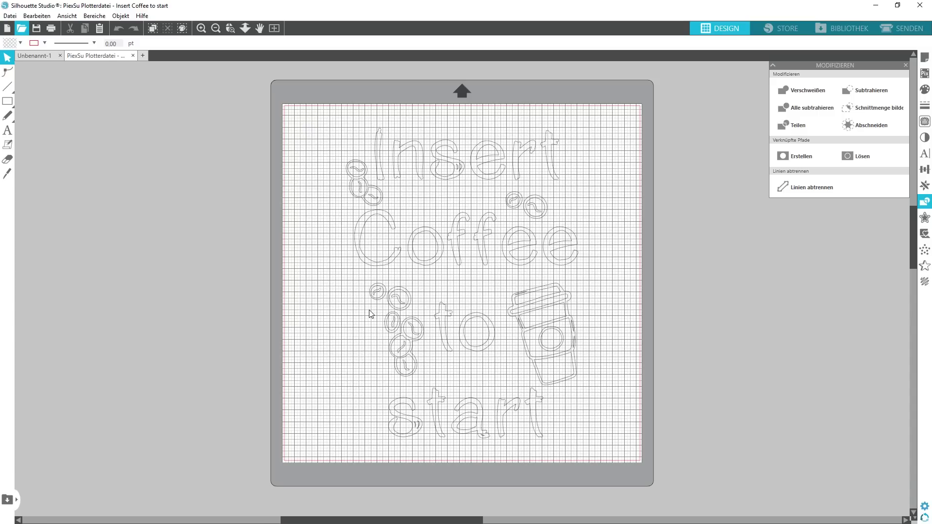
key(ctrl+a)
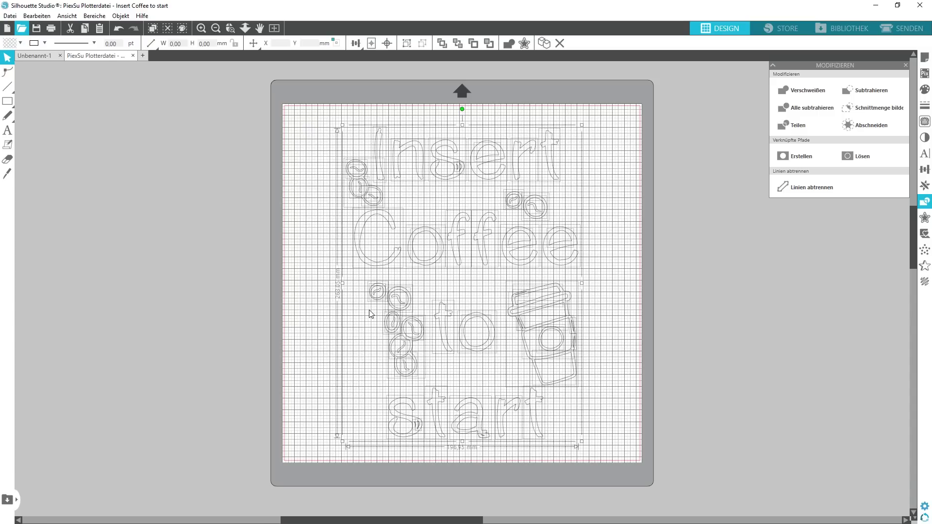
key(ctrl+g)
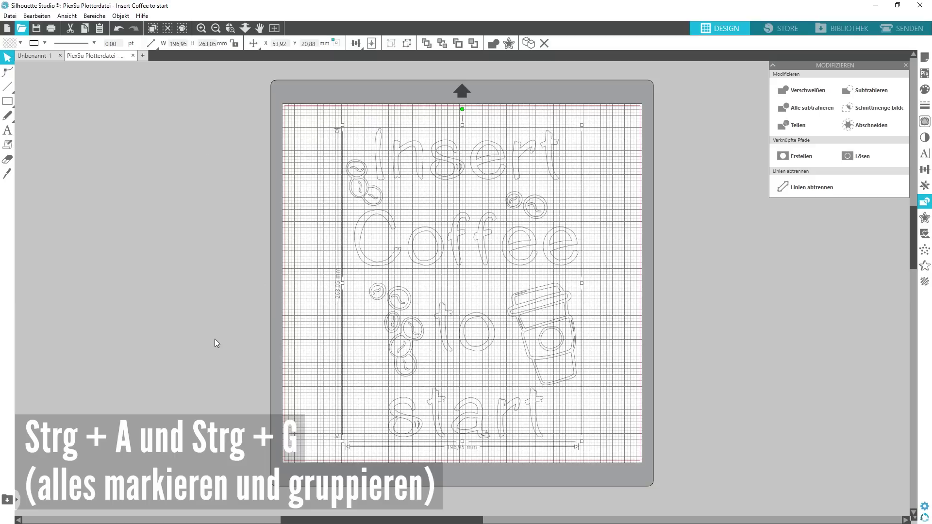
Move the grouped design to the mat's upper left corner and enlarge it proportionally to about 215 × 287 mm.
drag(403, 305, 350, 289)
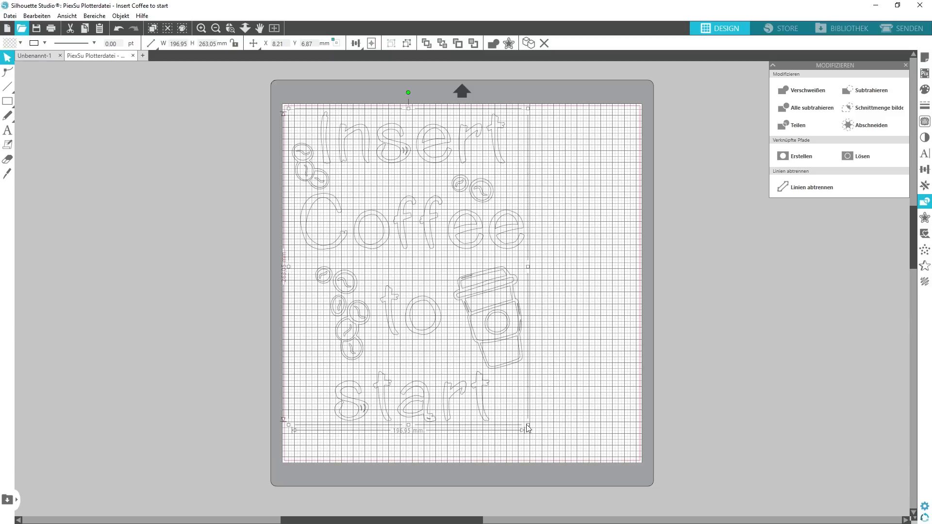
drag(527, 426, 563, 441)
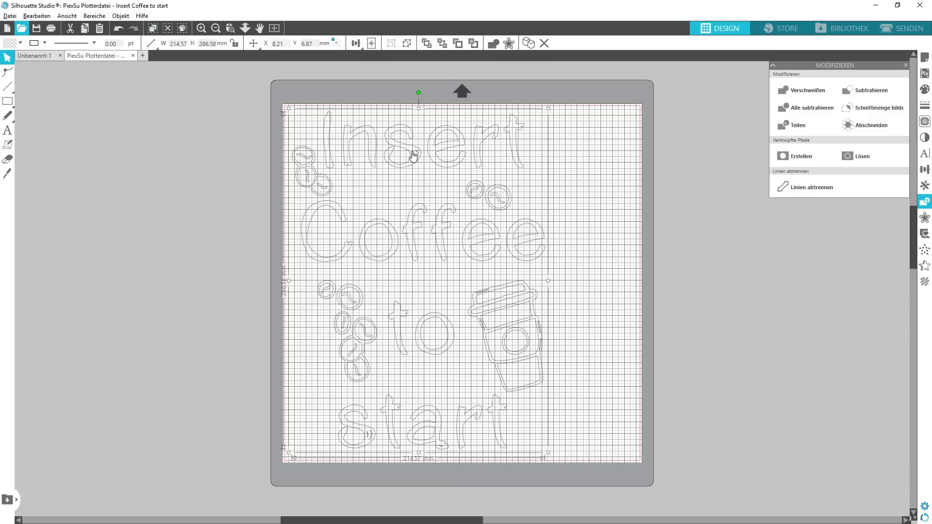
Examine the small detail shapes inside the letter s of Insert, then deselect the design.
scroll(413, 155, up, 5)
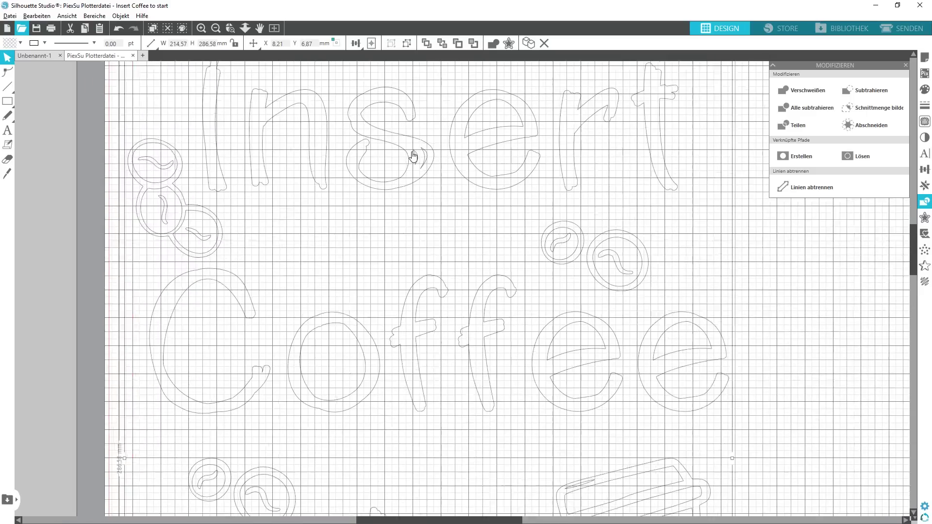
scroll(413, 155, up, 2)
key(alt)
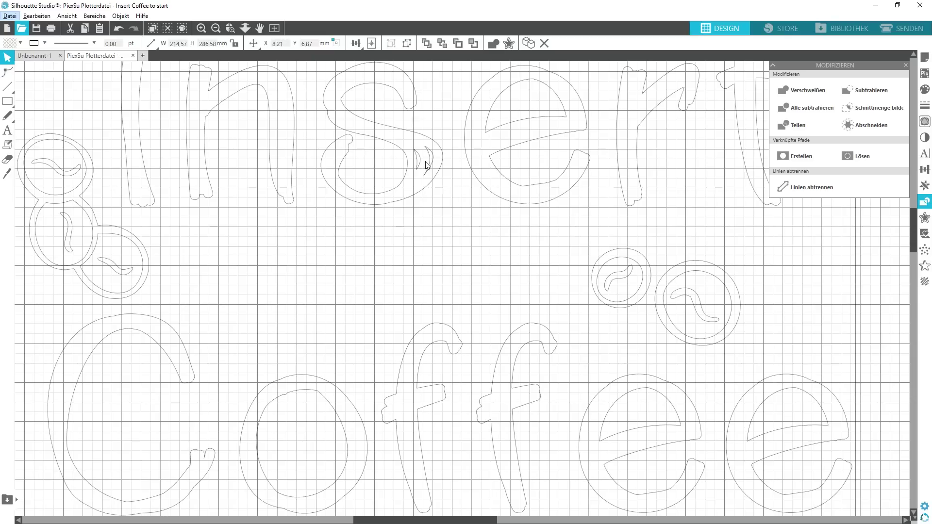
scroll(426, 165, down, 6)
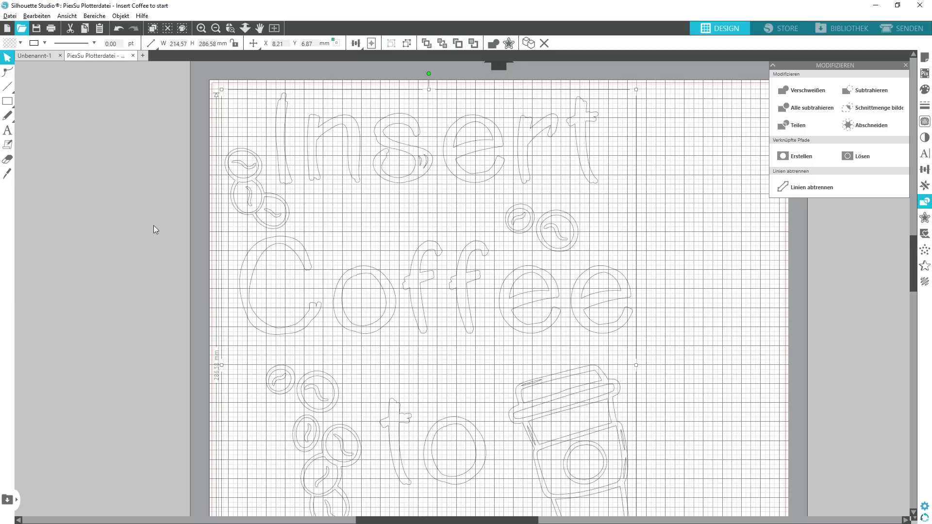
scroll(153, 225, down, 3)
click(180, 267)
scroll(178, 265, down, 3)
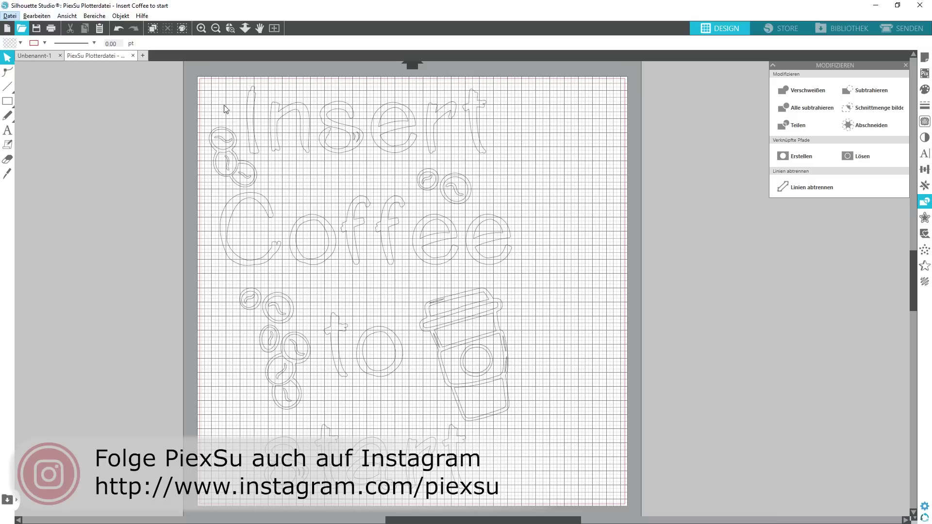
Draw a horizontal line about 288 mm long across the upper part of the word Insert.
click(6, 89)
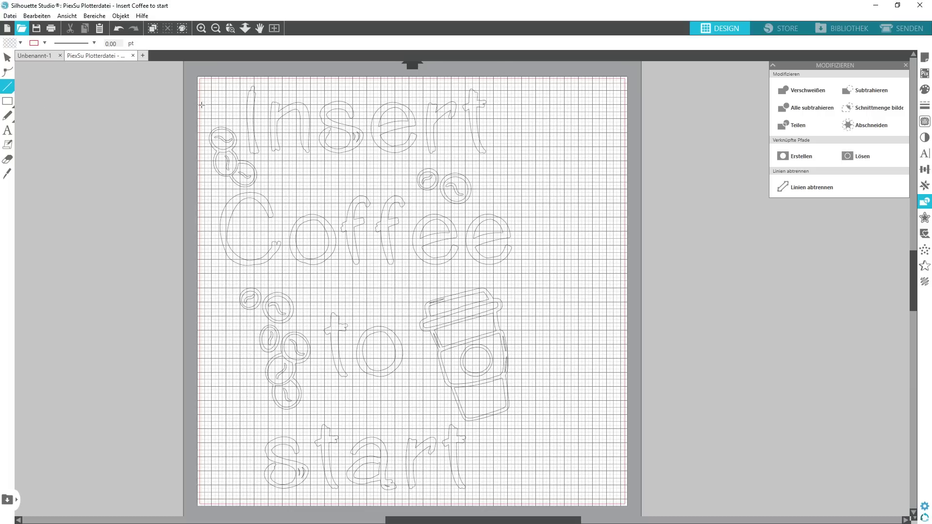
drag(202, 104, 611, 108)
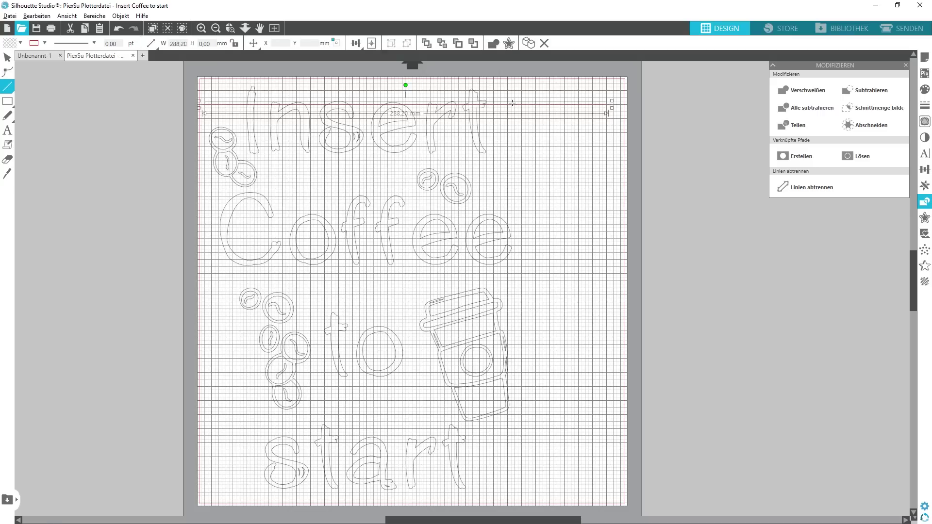
key(alt)
key(Escape)
key(Escape)
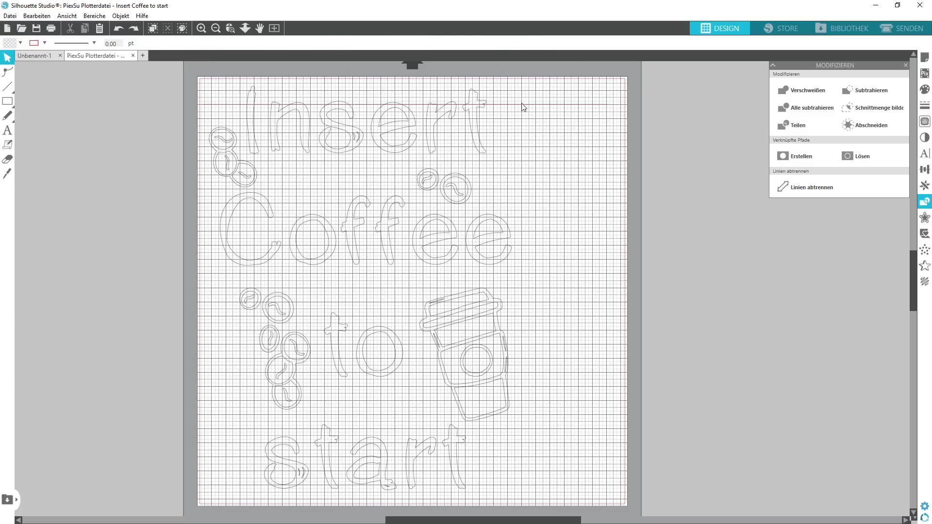
Duplicate the horizontal line nine times.
click(522, 105)
key(ctrl+d)
key(ctrl+d)
key(ctrl+d)
key(ctrl+d)
key(ctrl+d)
key(ctrl+d)
key(ctrl+d)
key(ctrl+d)
key(ctrl+d)
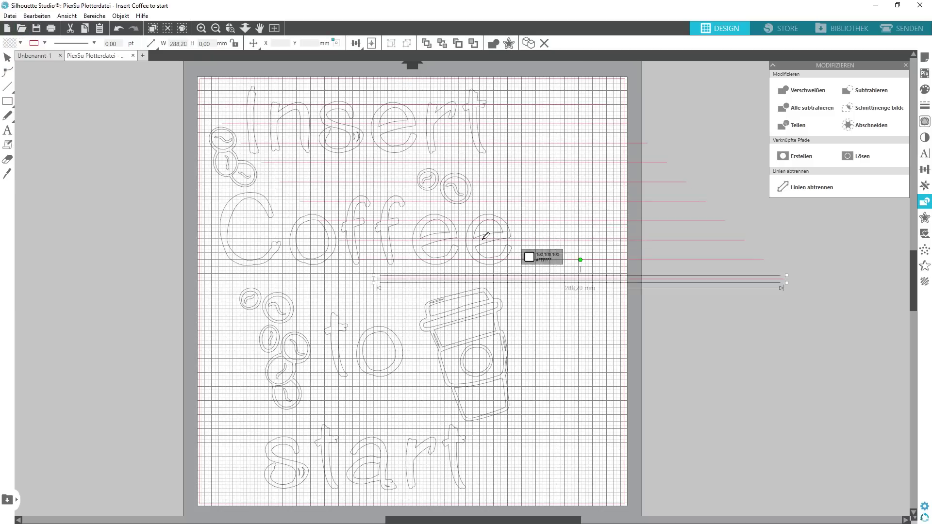
scroll(486, 236, down, 1)
key(Escape)
Move three line copies onto the word start, the lower beans and cup, and the middle of the word to.
drag(532, 277, 359, 452)
click(609, 247)
drag(587, 259, 444, 391)
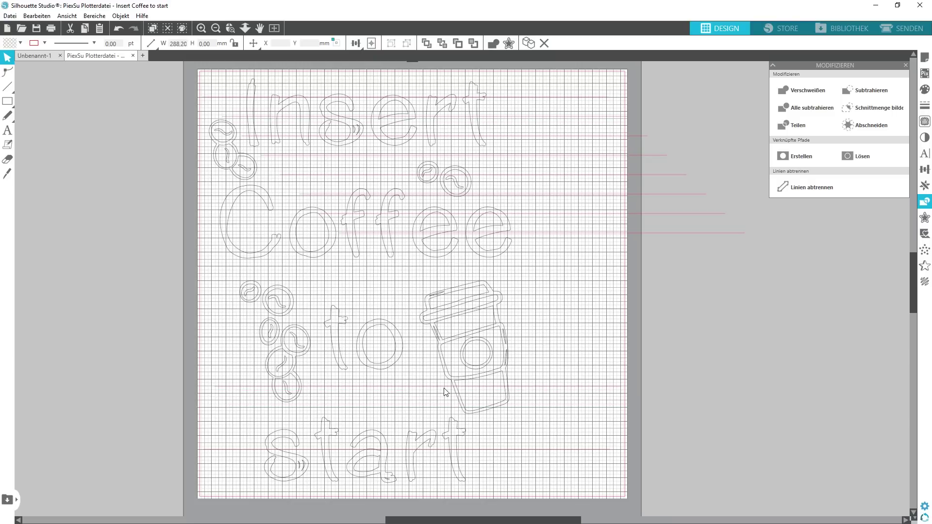
click(445, 393)
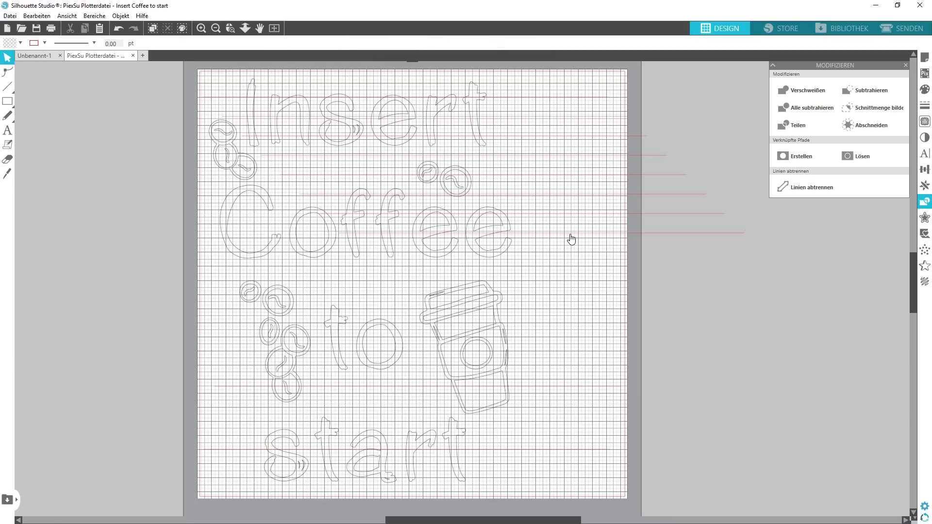
drag(571, 239, 453, 348)
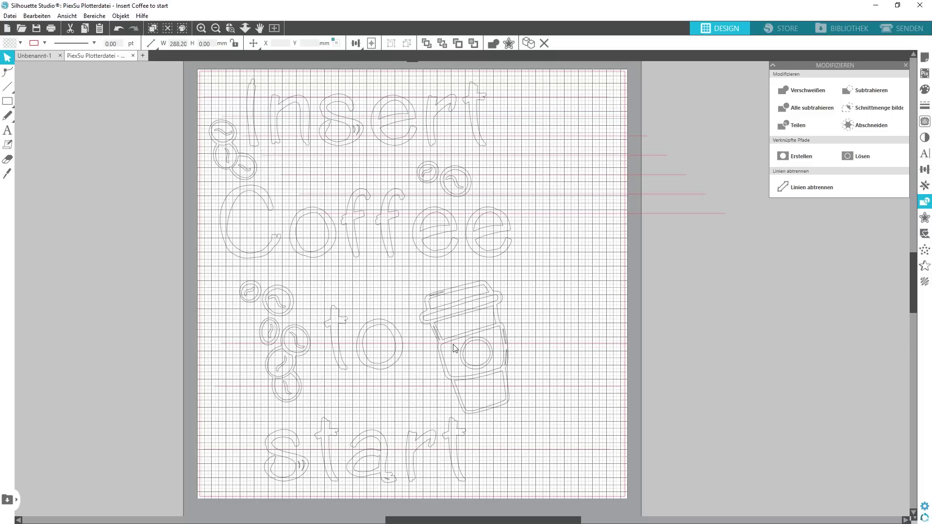
click(454, 348)
Shift the line crossing the word to slightly down so it runs between the two slim shapes on the cup's right edge.
scroll(499, 348, up, 3)
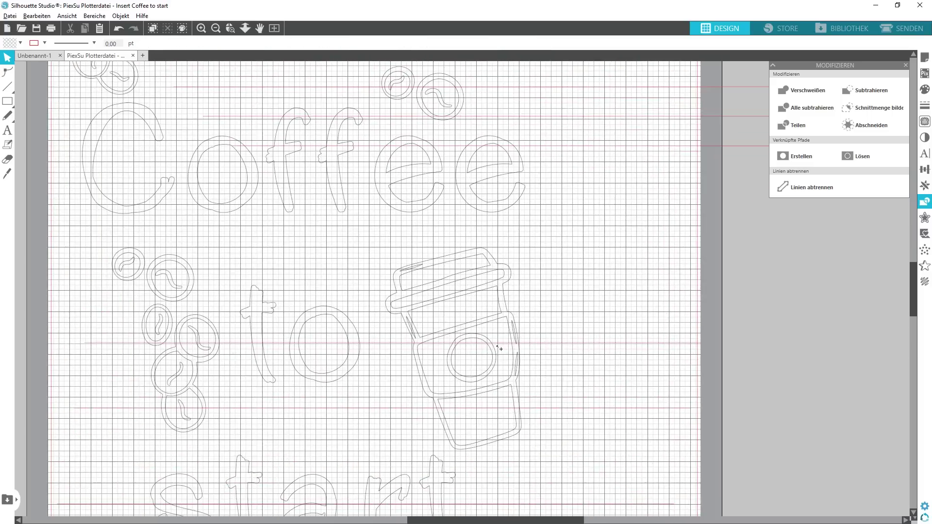
scroll(480, 349, up, 4)
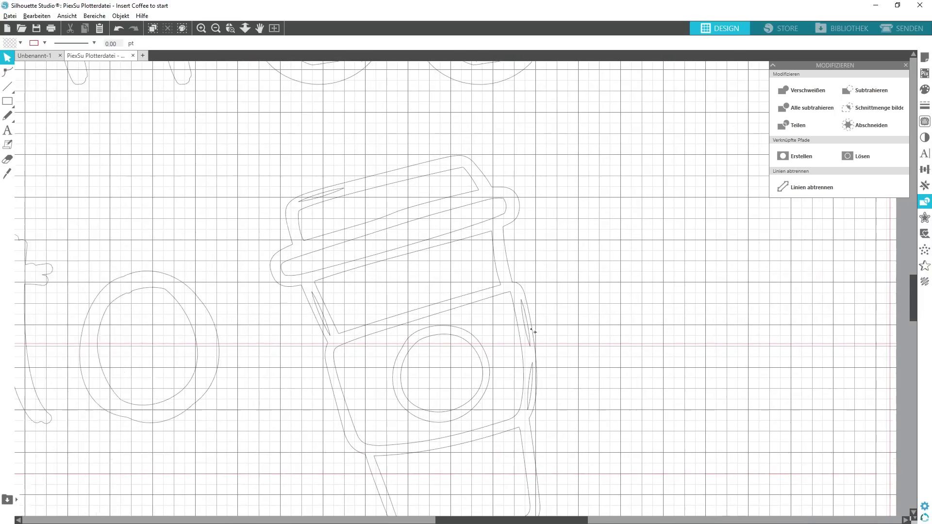
scroll(532, 330, up, 2)
key(alt)
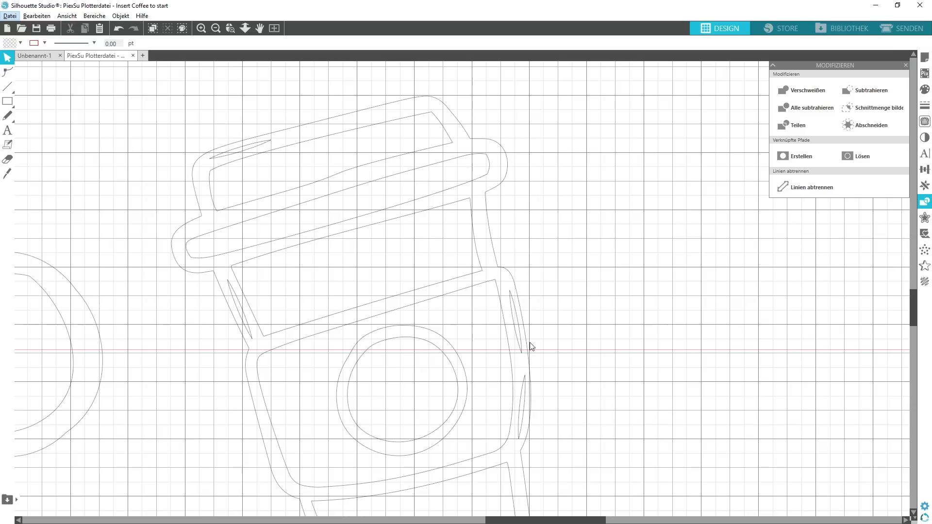
click(561, 350)
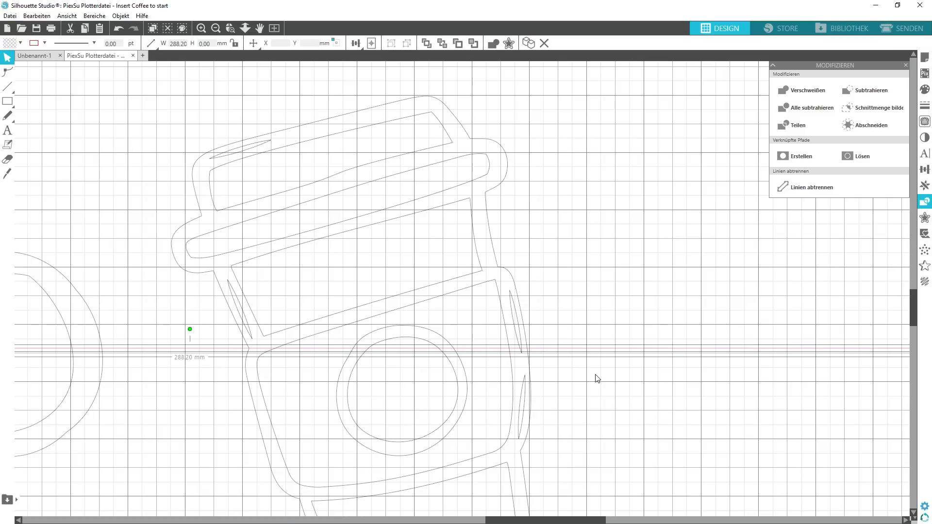
scroll(597, 379, down, 5)
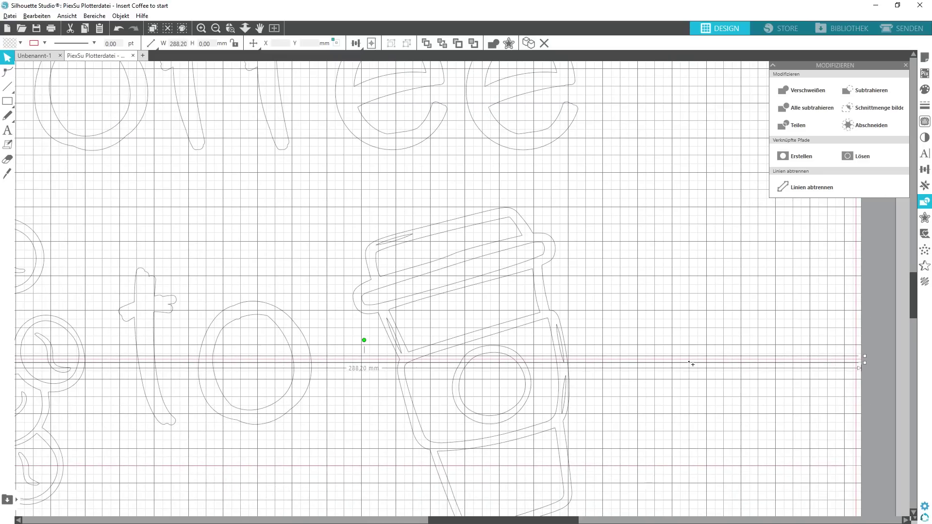
scroll(690, 363, down, 2)
key(alt)
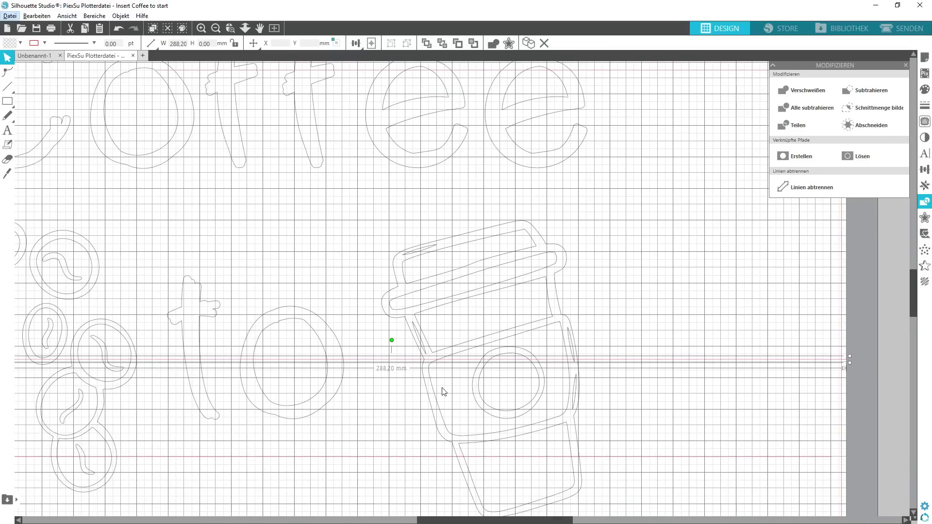
scroll(574, 375, up, 1)
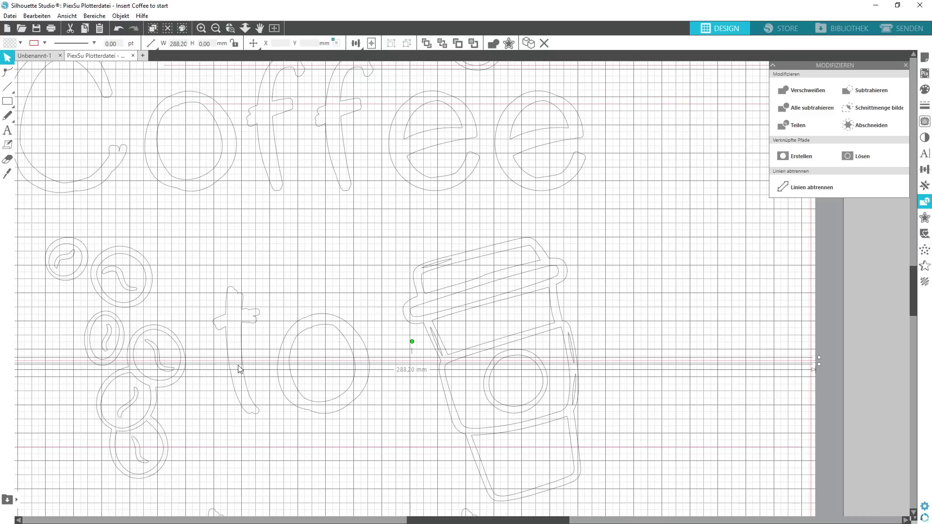
drag(258, 365, 259, 372)
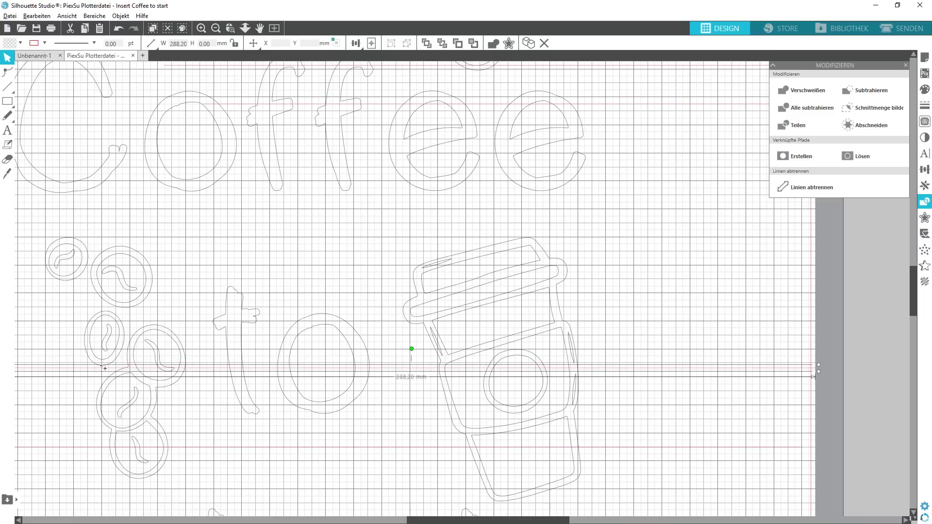
scroll(504, 360, down, 1)
key(alt)
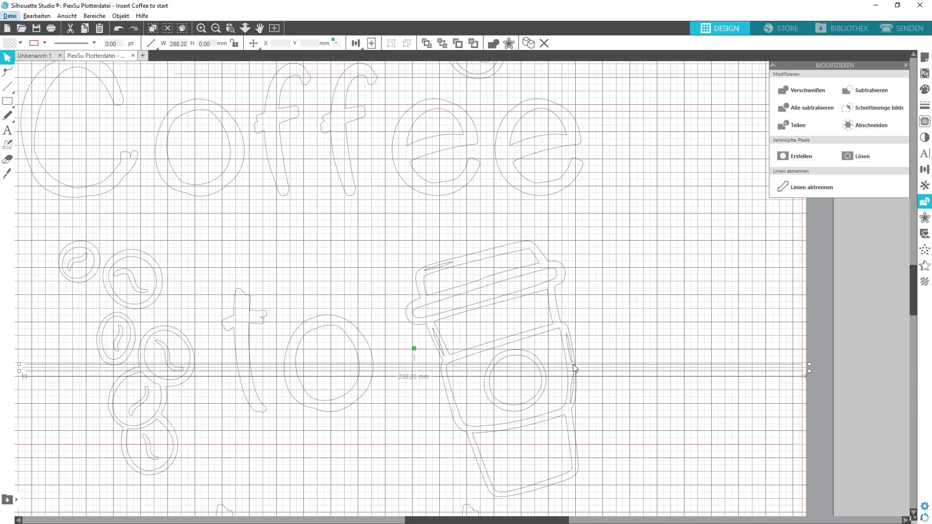
scroll(384, 349, down, 1)
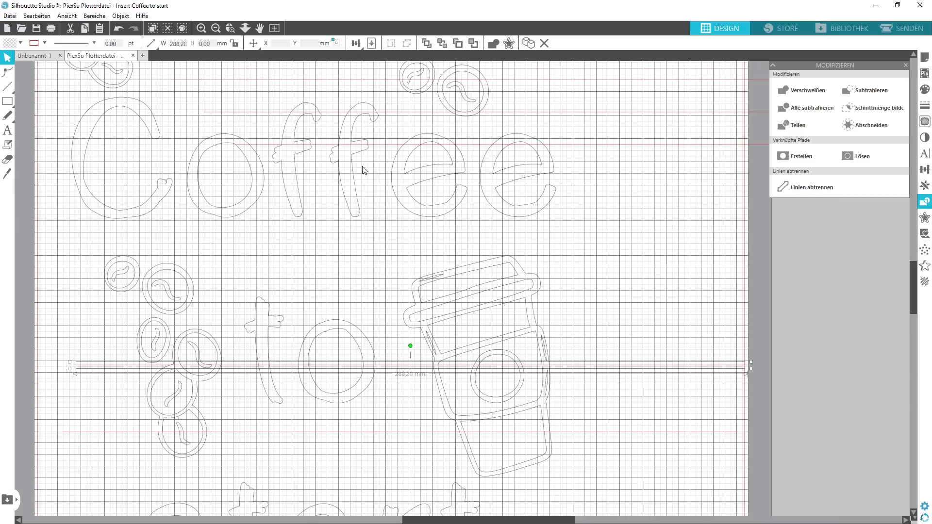
Move one line copy across the cup lid and another across the middle of the word Coffee.
click(386, 147)
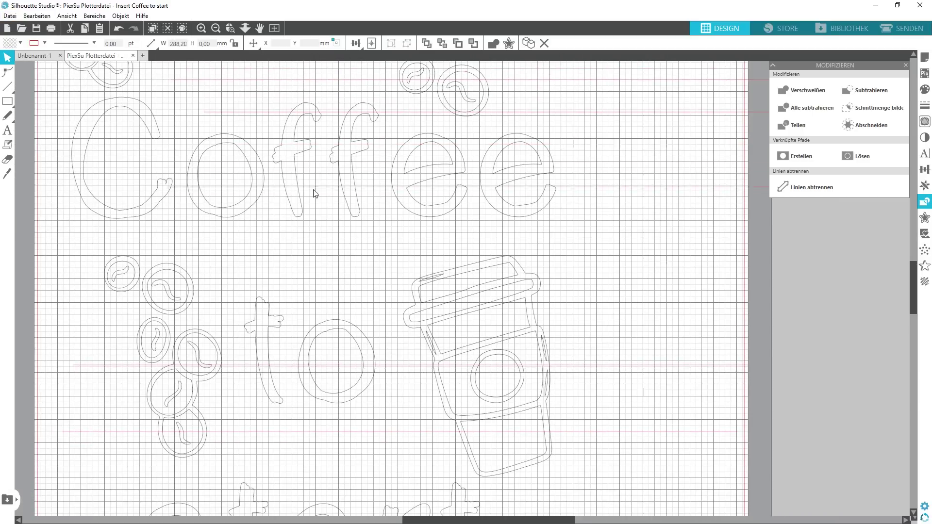
drag(233, 277, 202, 291)
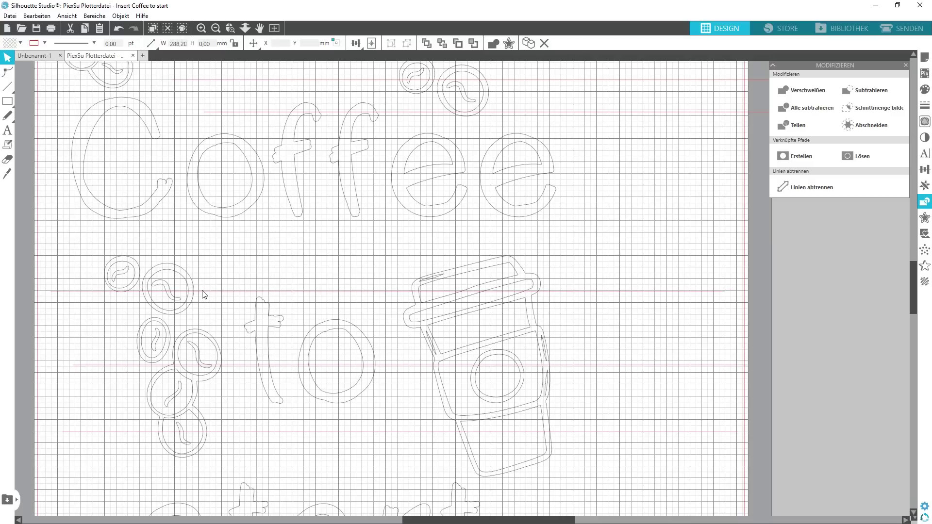
drag(546, 116, 348, 168)
scroll(617, 285, down, 2)
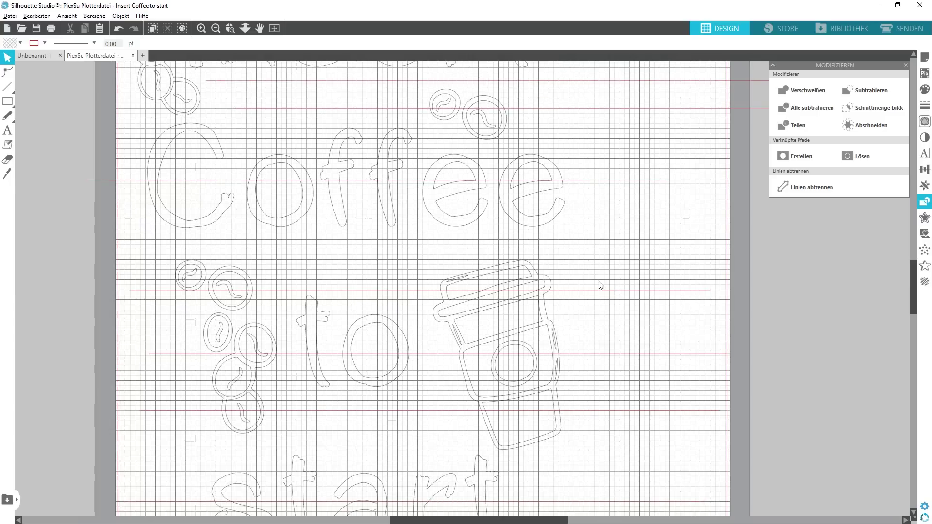
key(alt)
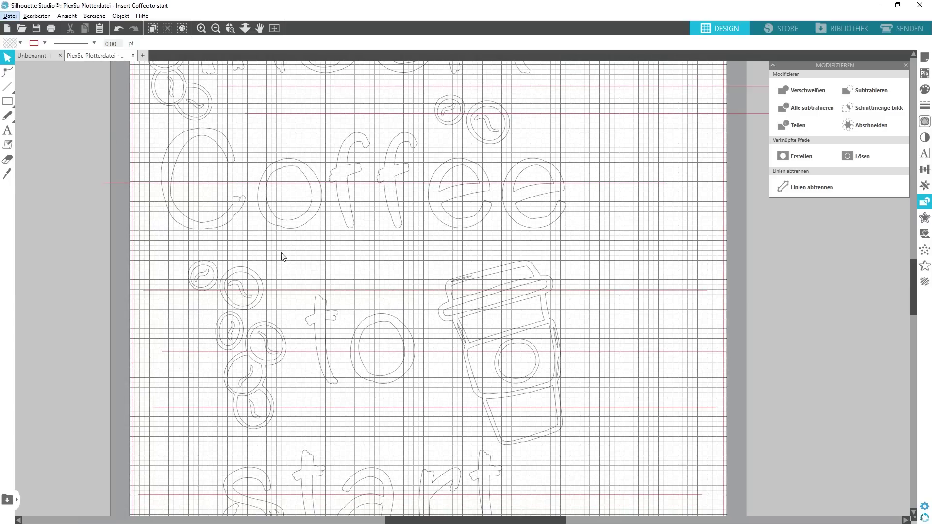
Delete surplus line copies and move one across the coffee beans between the words Insert and Coffee.
drag(910, 281, 908, 250)
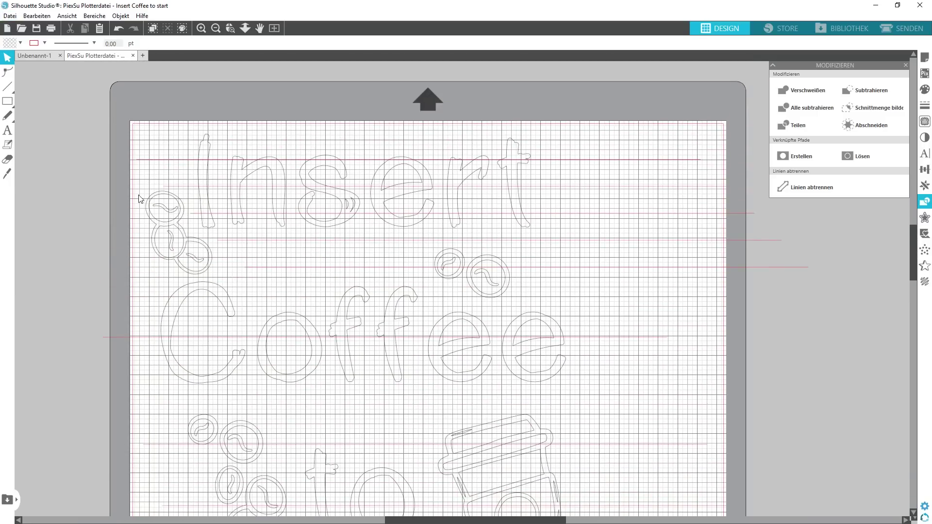
drag(645, 223, 694, 280)
key(Delete)
drag(602, 216, 494, 255)
click(687, 277)
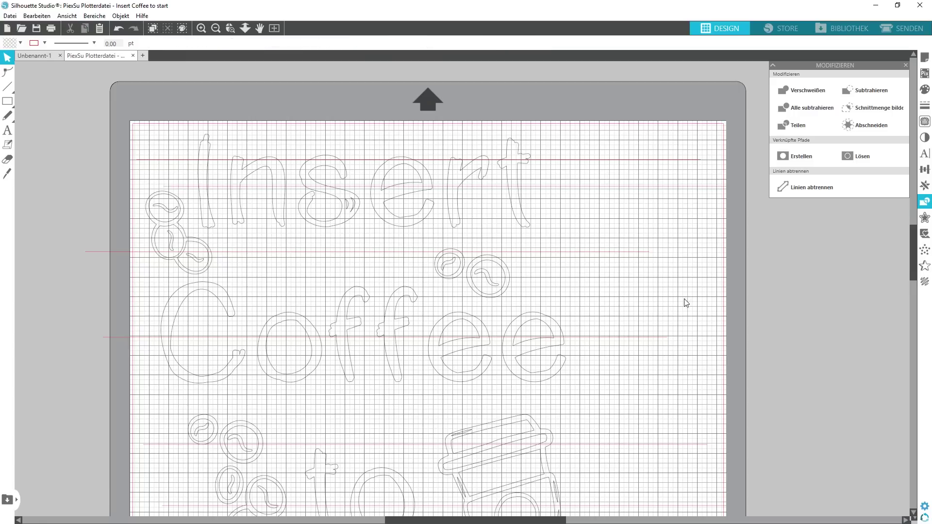
Delete the remaining surplus line below the top line across Insert.
drag(630, 192, 785, 361)
click(749, 354)
key(Delete)
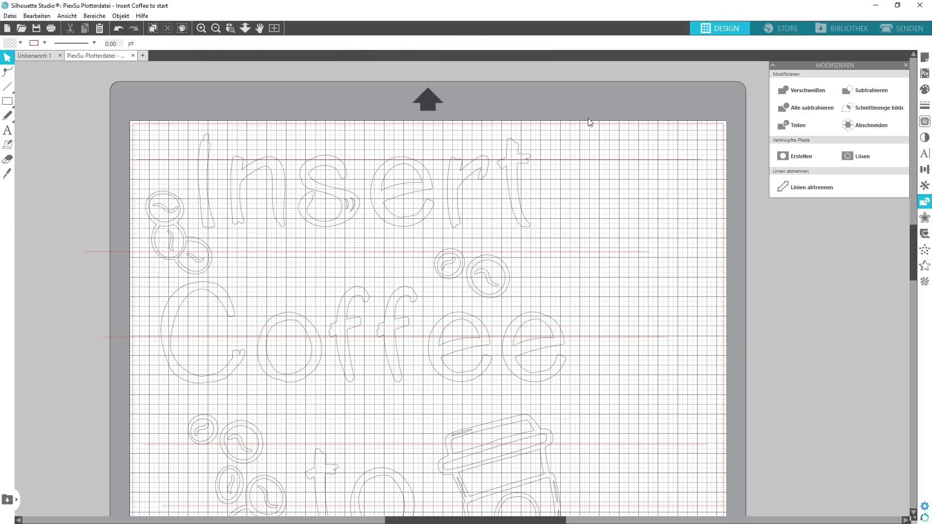
scroll(587, 118, down, 2)
scroll(325, 125, down, 2)
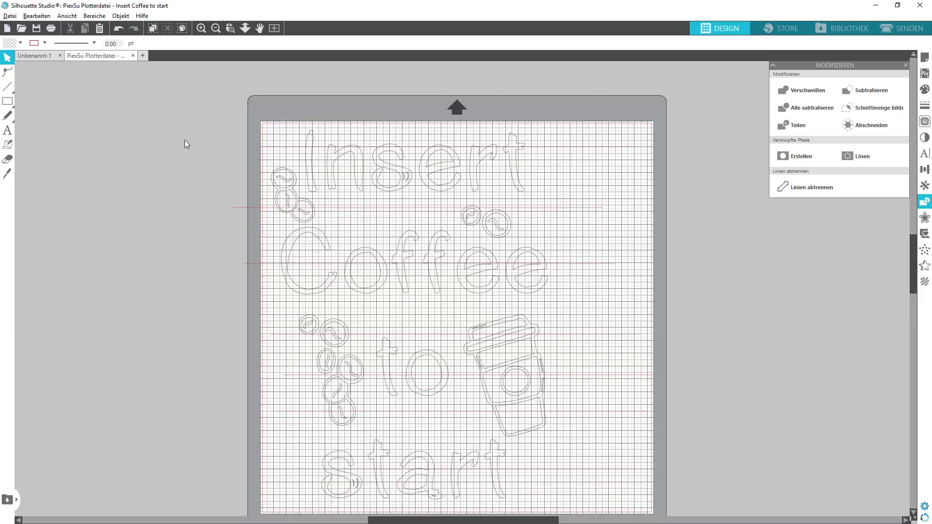
Shorten all the helper lines together from their right ends to about 221 mm each.
scroll(235, 165, down, 1)
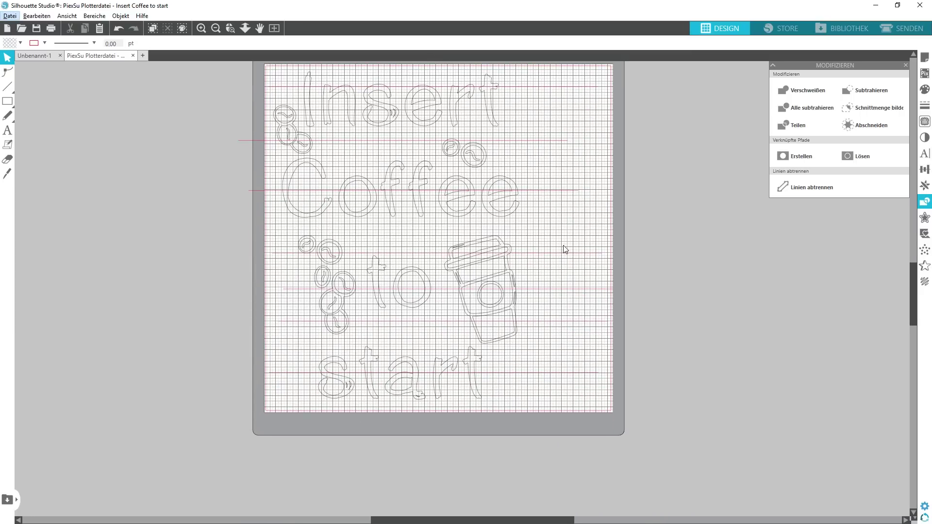
drag(639, 458, 547, 63)
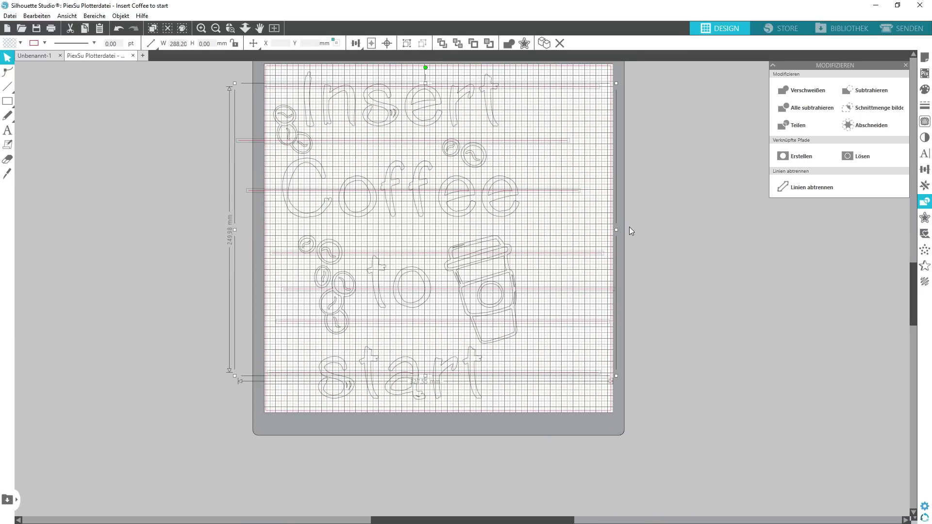
drag(616, 230, 529, 233)
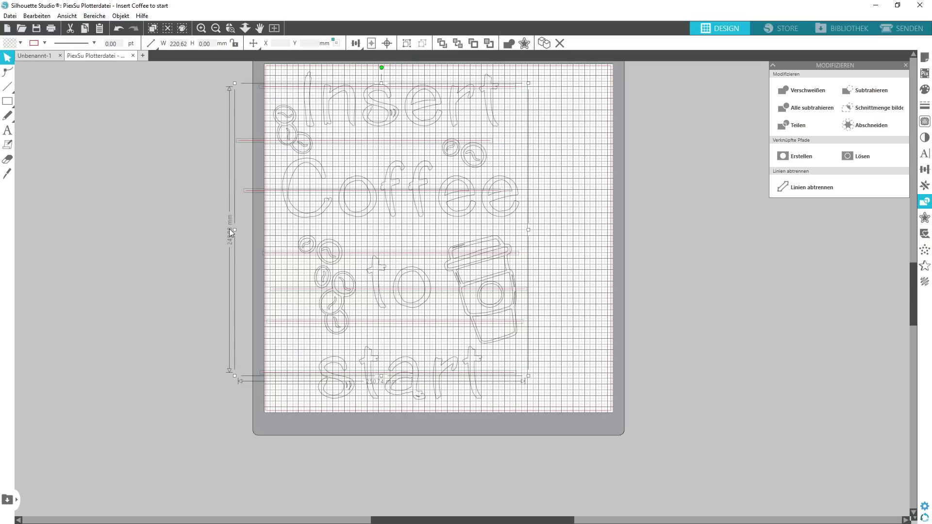
click(212, 183)
Shift the line between the words Insert and Coffee sideways to the right until it spans the coffee beans at both ends.
click(244, 141)
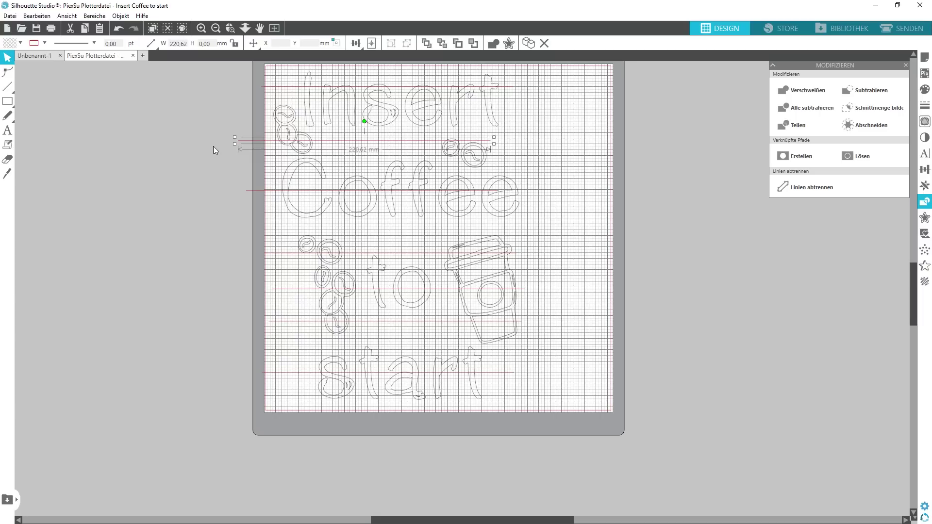
key(Right)
key(Right)
key(Right)
key(Right)
key(Right)
key(Right)
key(Right)
key(Right)
key(Right)
key(Right)
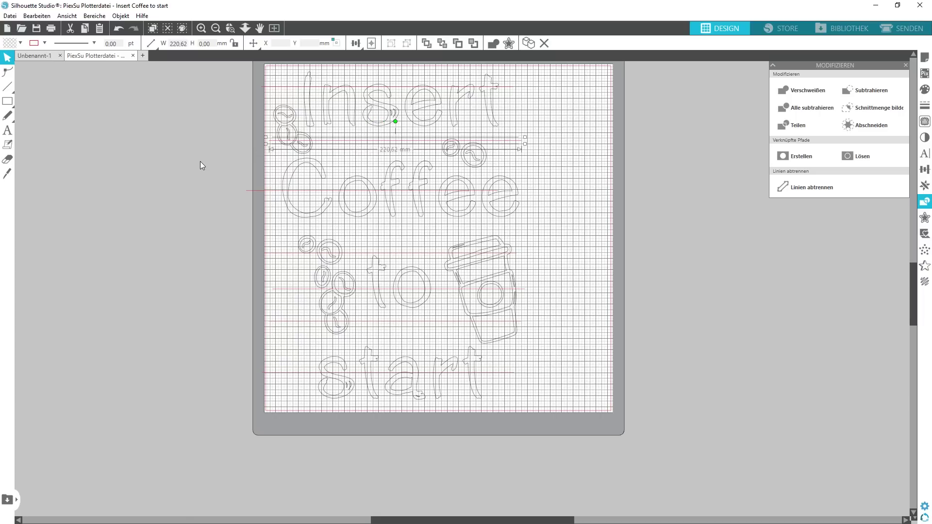
click(254, 194)
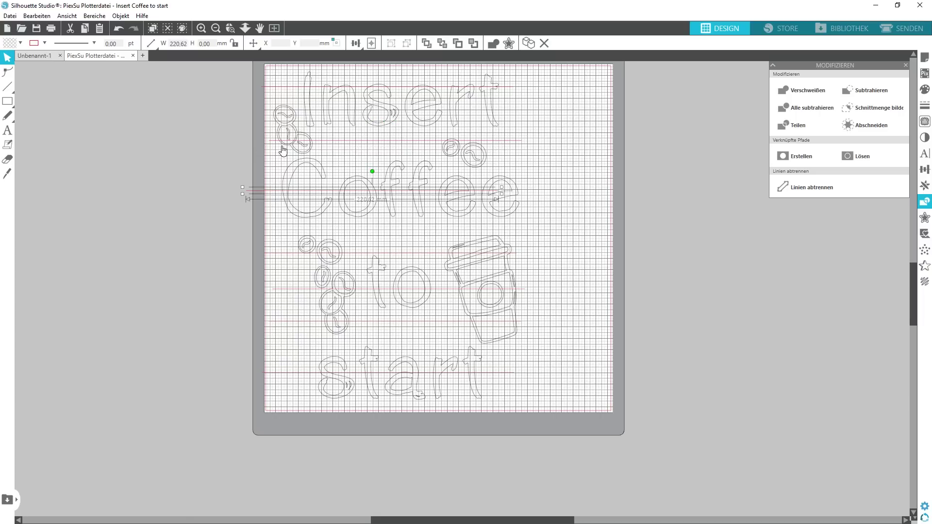
click(374, 143)
key(Left)
key(Left)
key(Left)
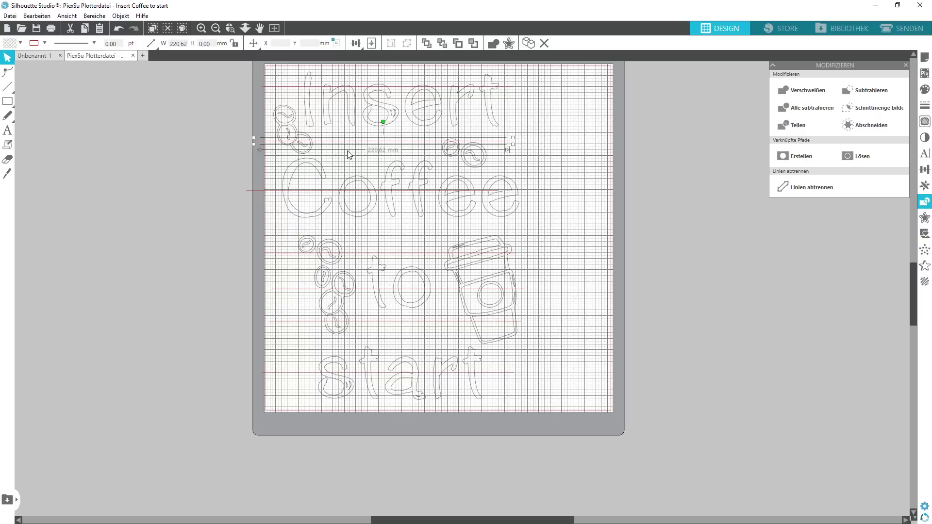
Lengthen the line through the word to and the line across the lowest coffee beans leftward, the lower one to about 235 mm.
click(276, 288)
click(278, 292)
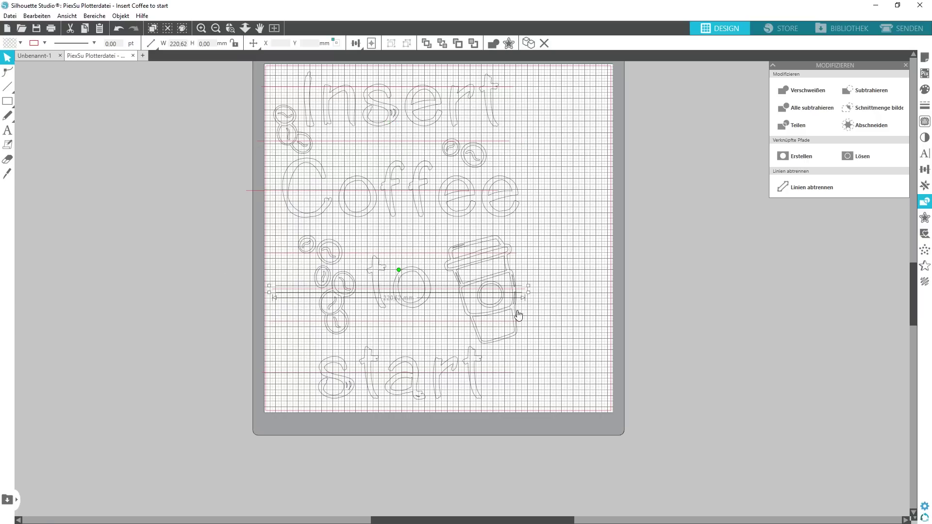
drag(269, 292, 250, 325)
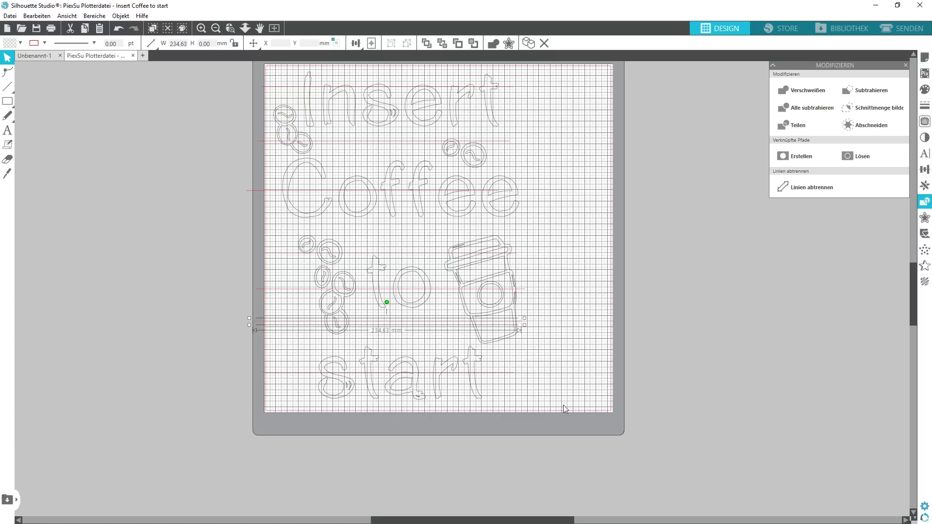
scroll(515, 127, up, 3)
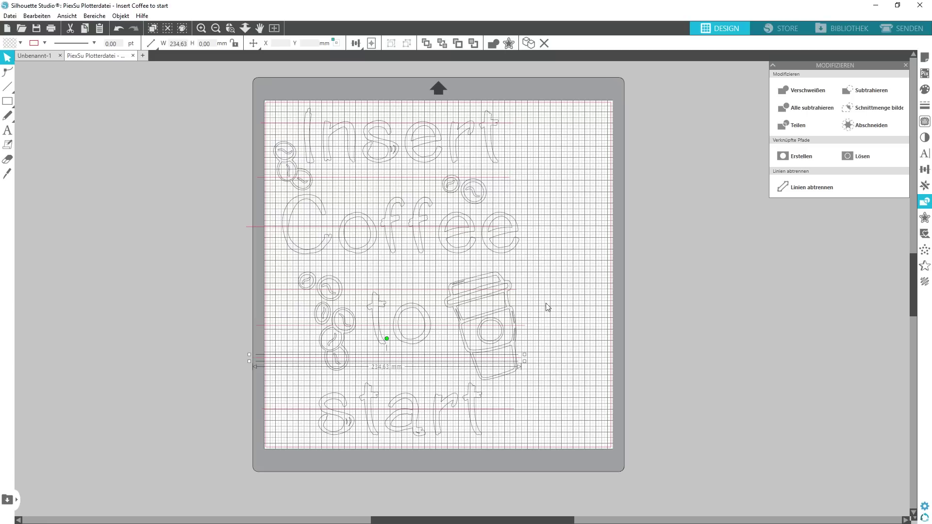
click(158, 242)
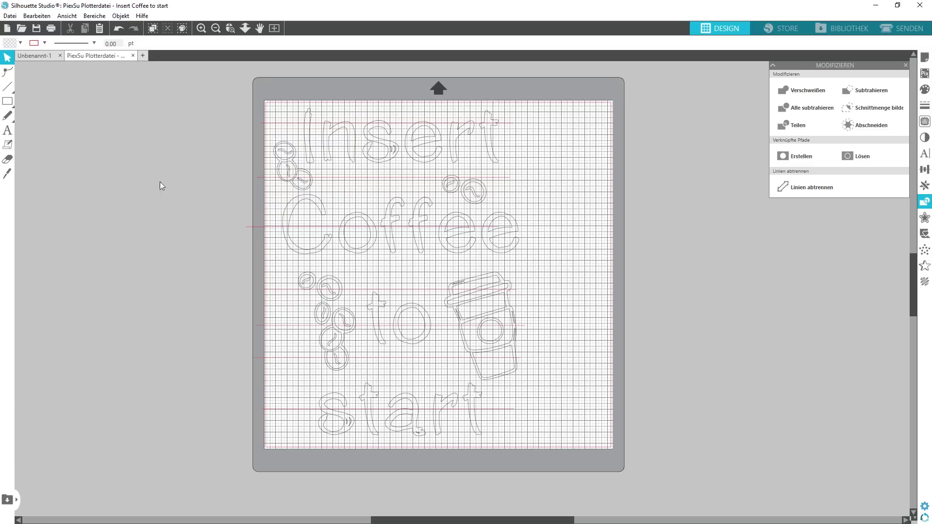
Select all seven helper lines and send them to the background behind the design.
click(281, 123)
shift+click(262, 179)
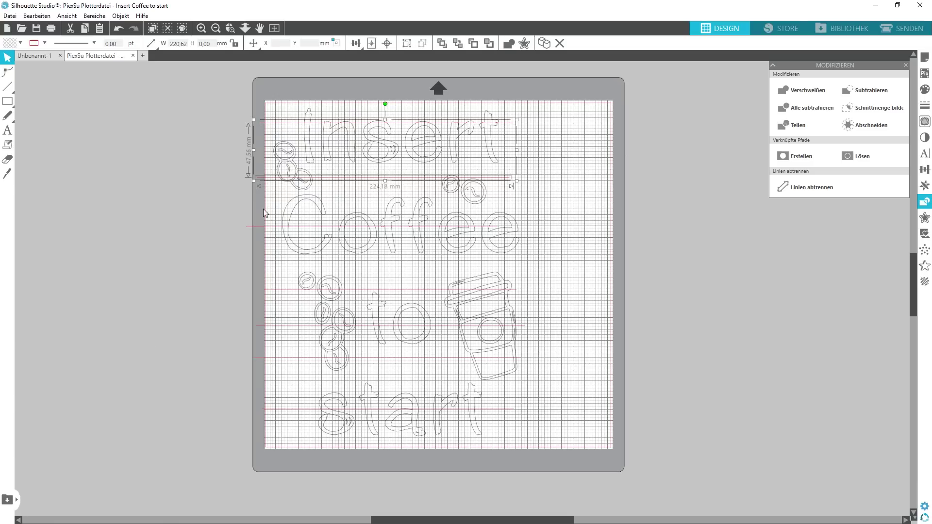
shift+click(260, 226)
shift+click(270, 290)
shift+click(280, 326)
shift+click(282, 359)
shift+click(284, 410)
right_click(284, 412)
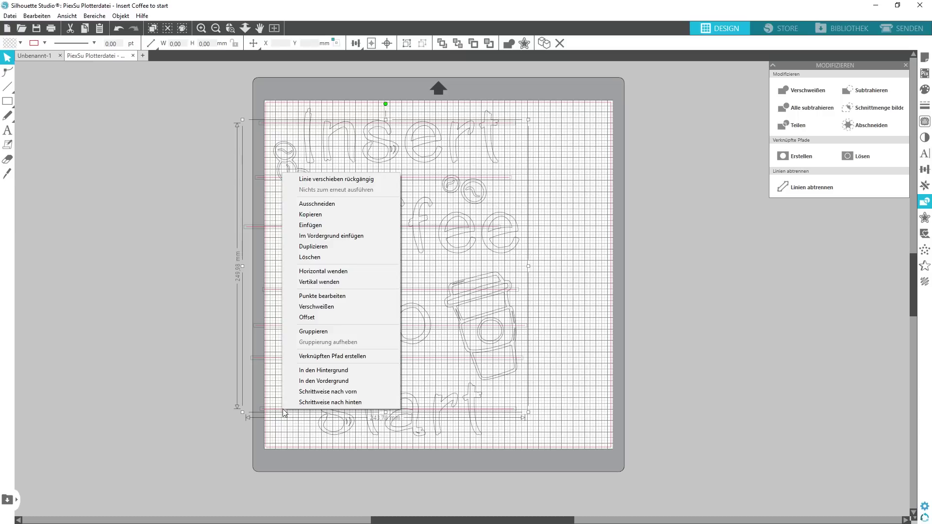
click(314, 371)
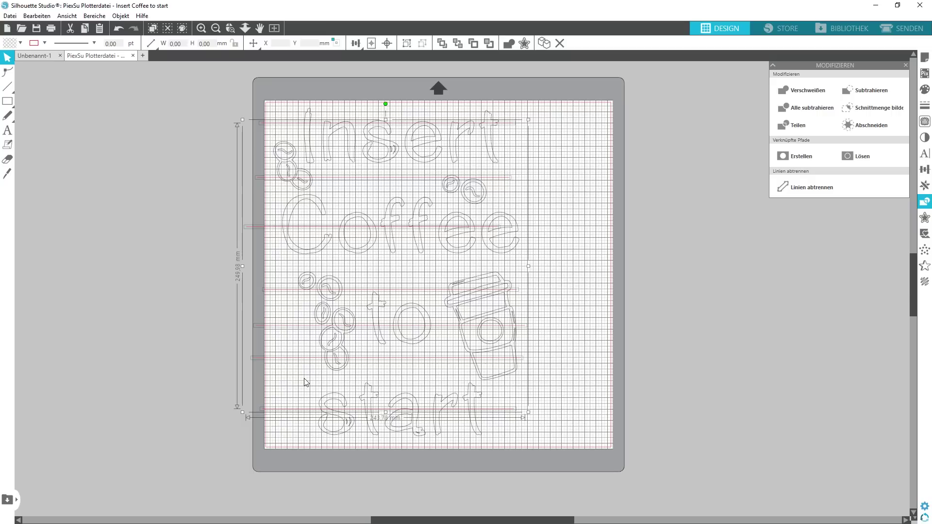
double_click(339, 353)
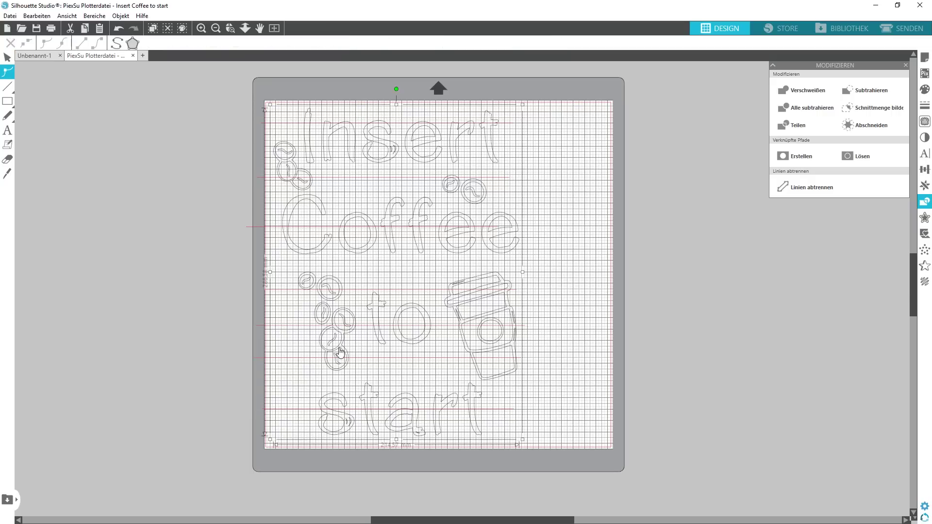
right_click(464, 343)
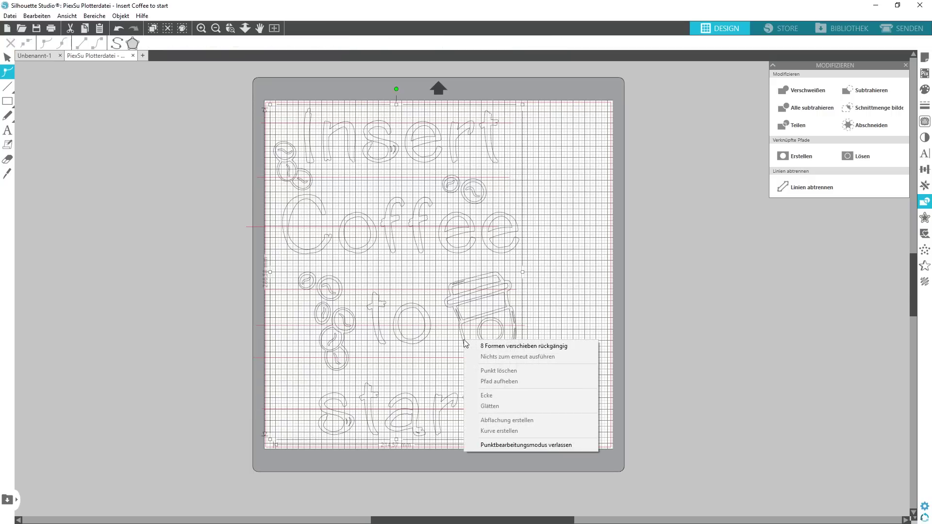
click(421, 341)
right_click(421, 342)
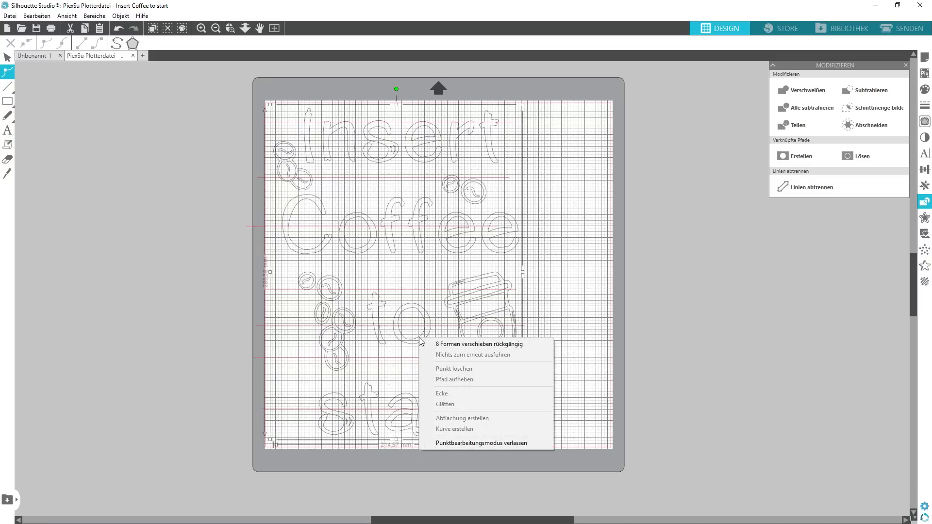
click(412, 343)
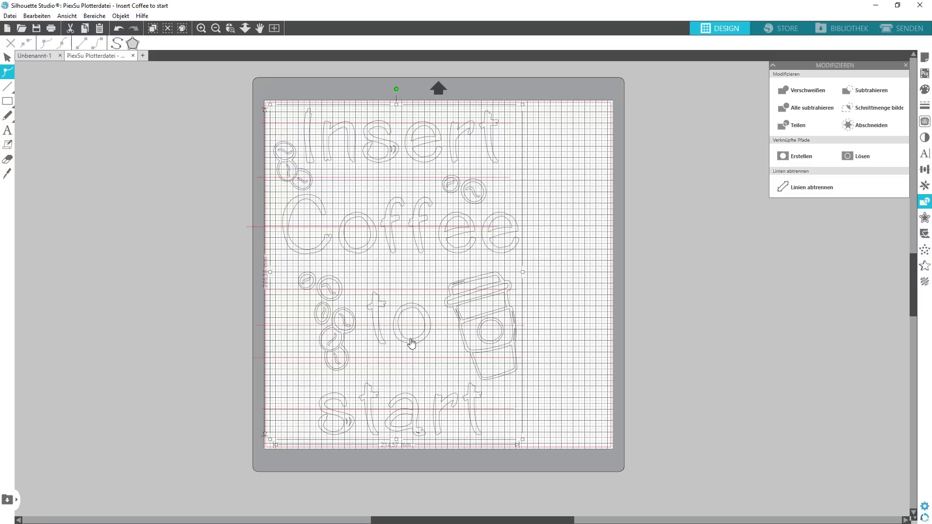
click(200, 182)
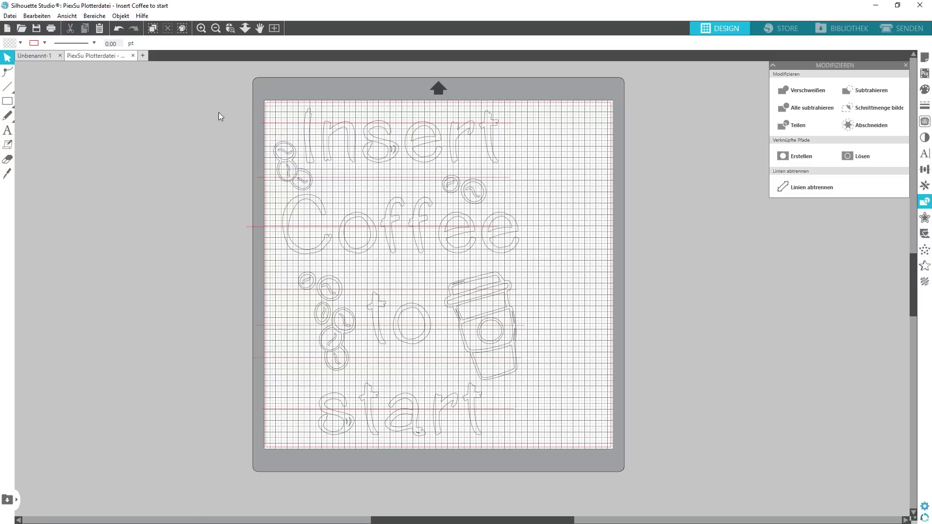
Select the whole design together with the helper lines and apply Subtract All.
drag(226, 77, 558, 473)
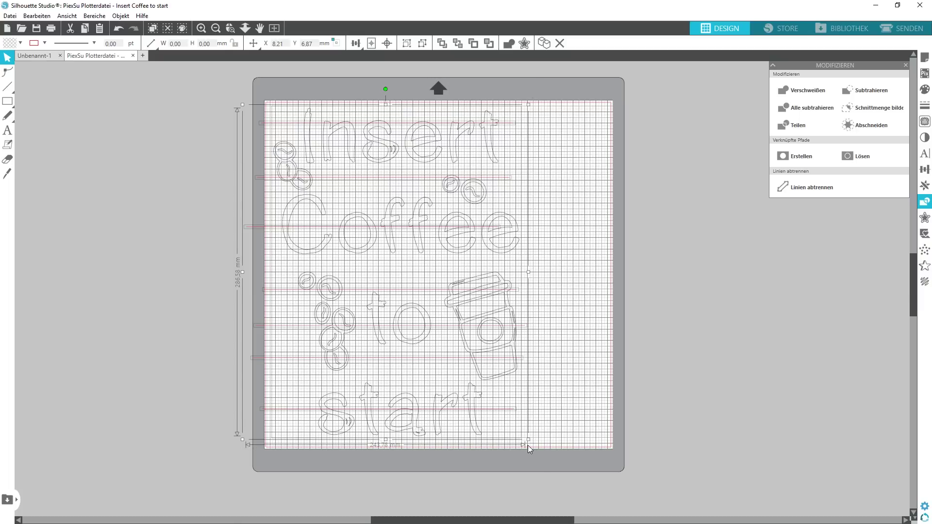
click(544, 469)
key(ctrl+a)
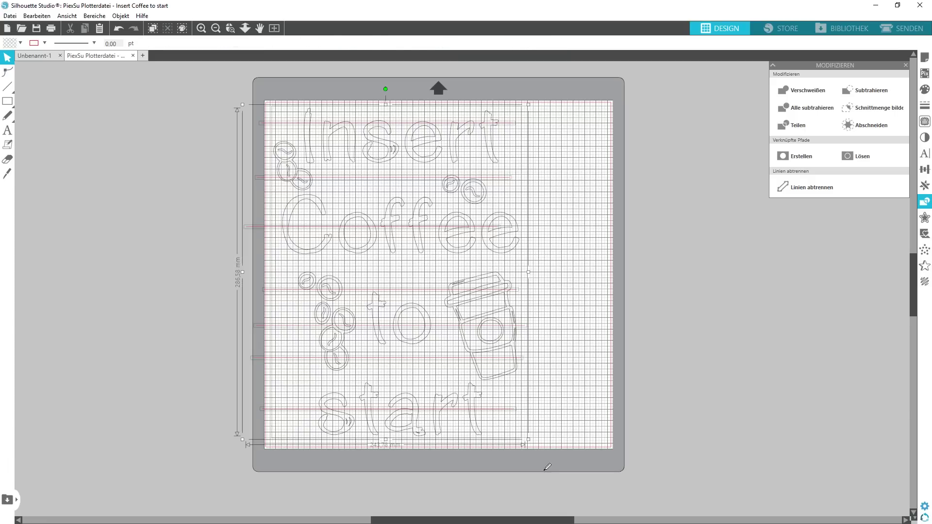
click(534, 457)
drag(167, 73, 604, 468)
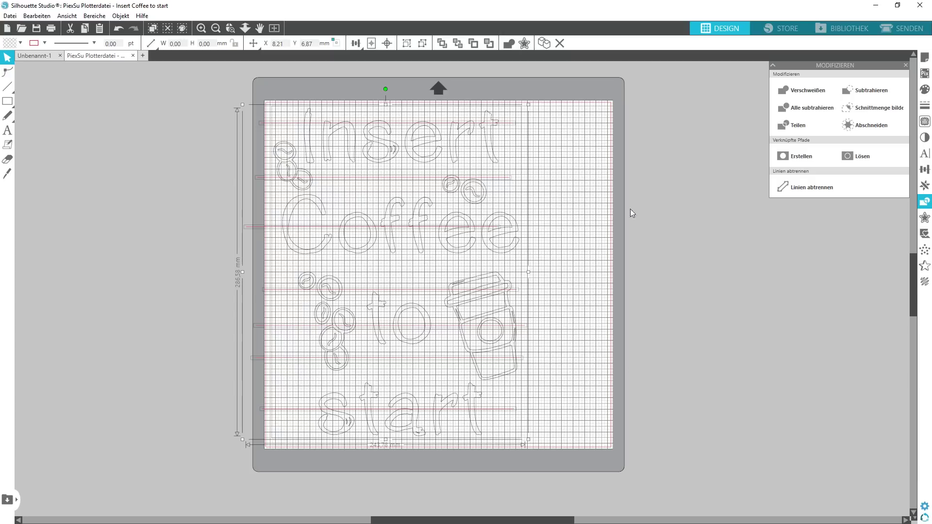
click(791, 108)
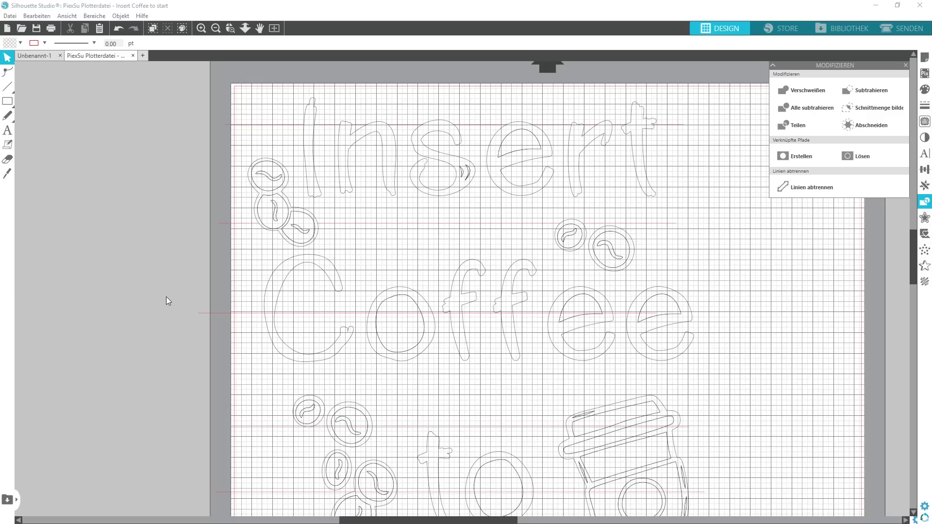
Lengthen the line across the word Coffee rightward to about 266 mm and shift it slightly upward.
click(536, 313)
drag(662, 321, 755, 321)
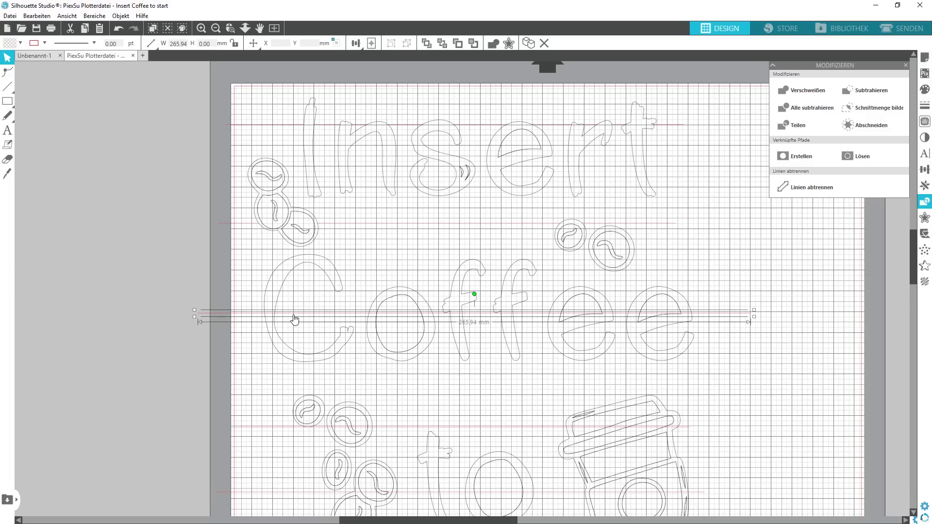
drag(295, 319, 302, 309)
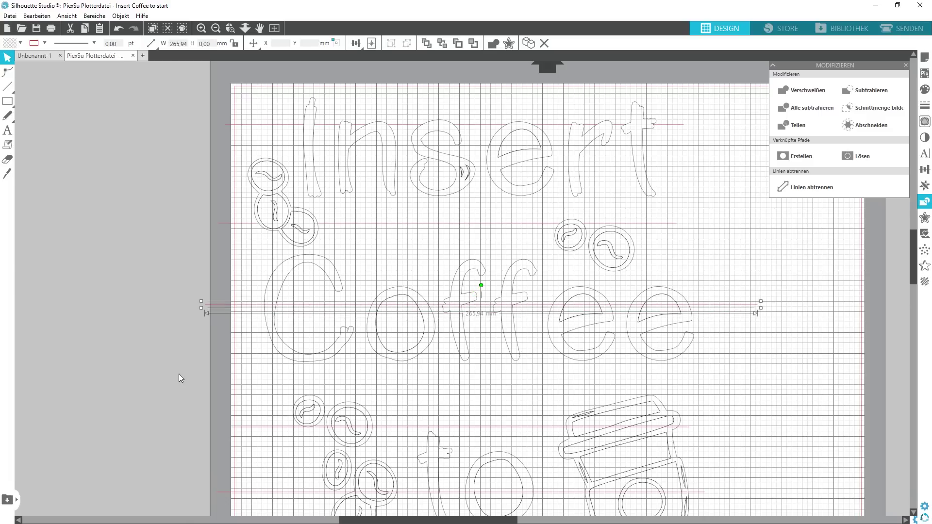
click(162, 389)
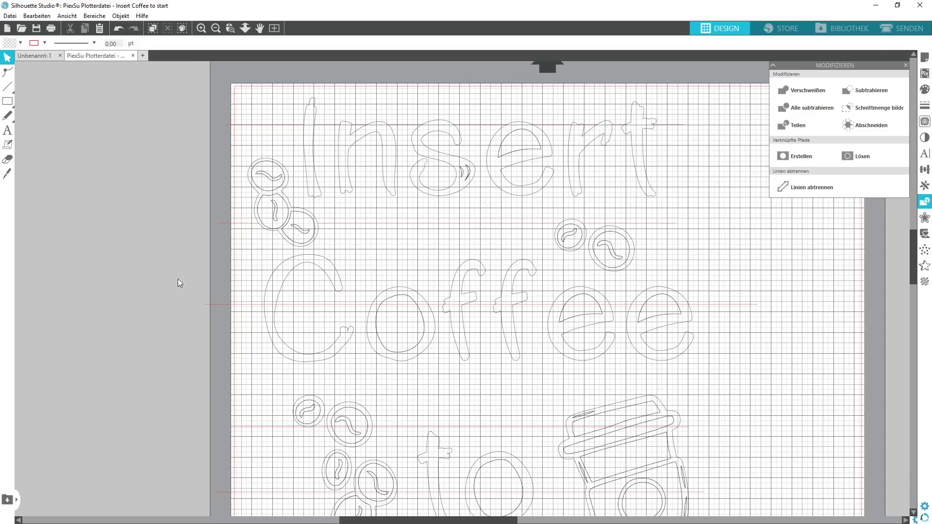
Apply Subtract All again to the design and all helper lines, including the repositioned line across Coffee.
drag(196, 287, 775, 329)
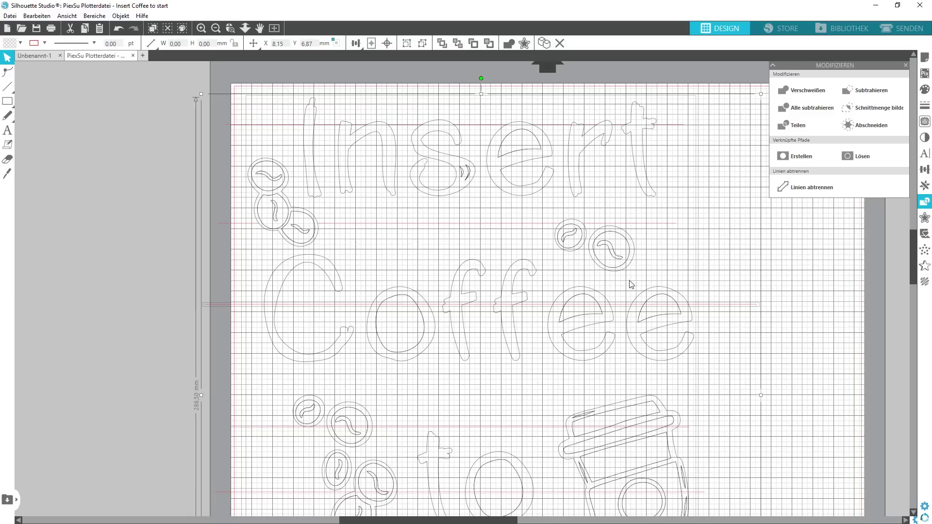
click(811, 106)
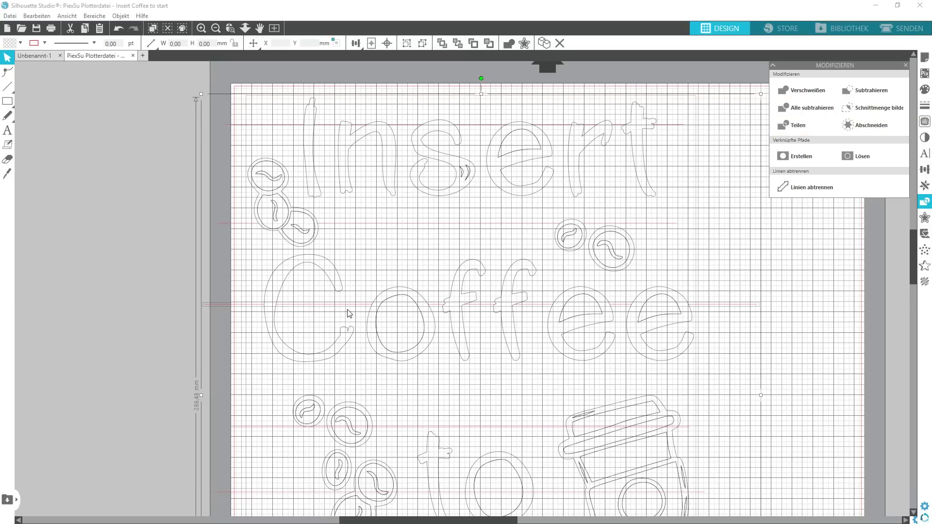
Examine where the helper line crosses the letter C, and check the other lines across the design down to the cup.
scroll(272, 311, up, 5)
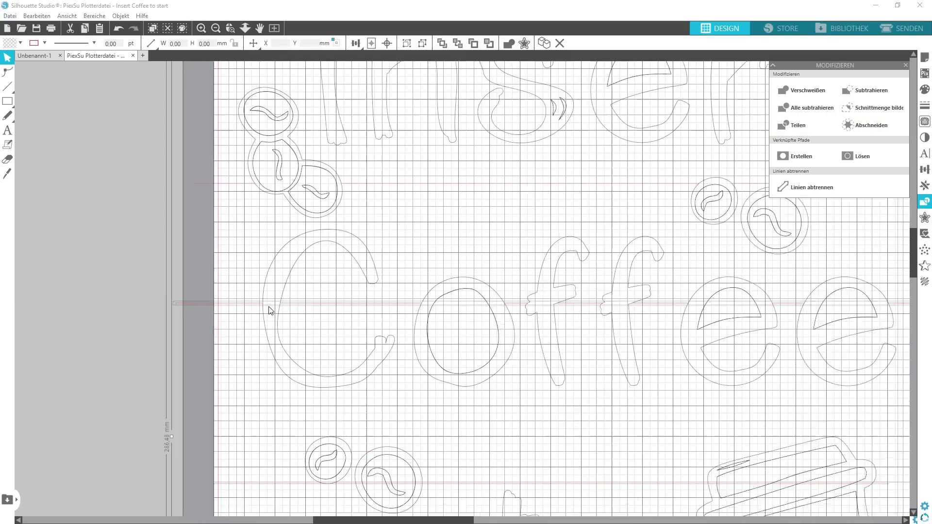
scroll(270, 310, up, 2)
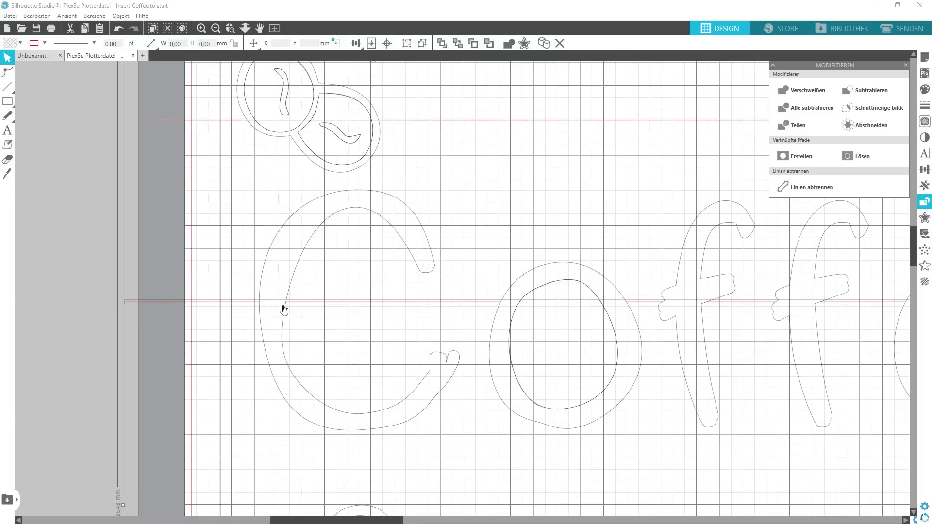
click(401, 343)
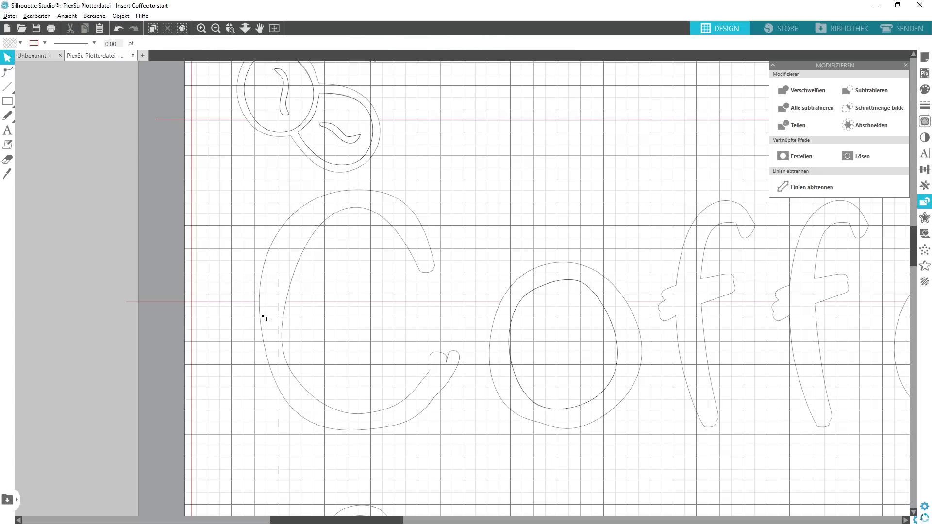
scroll(229, 320, down, 1)
scroll(229, 320, down, 5)
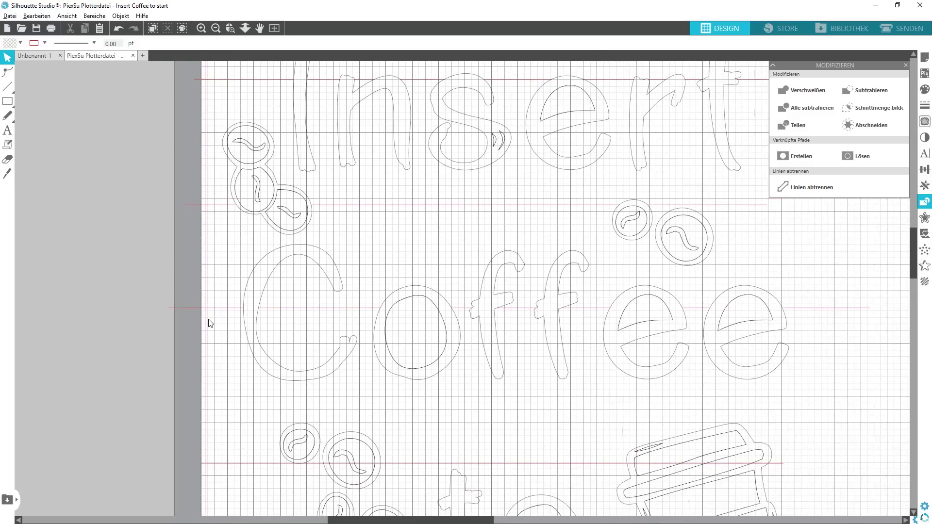
key(alt)
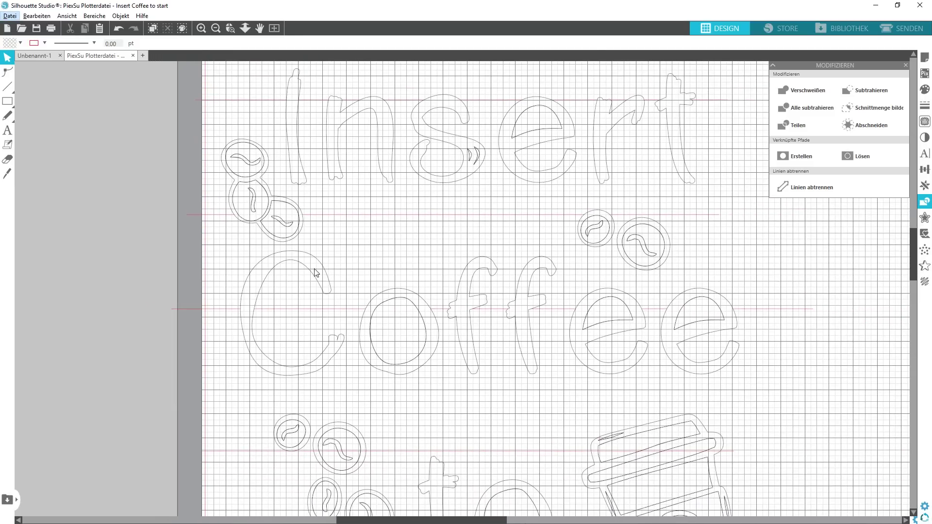
scroll(378, 285, down, 1)
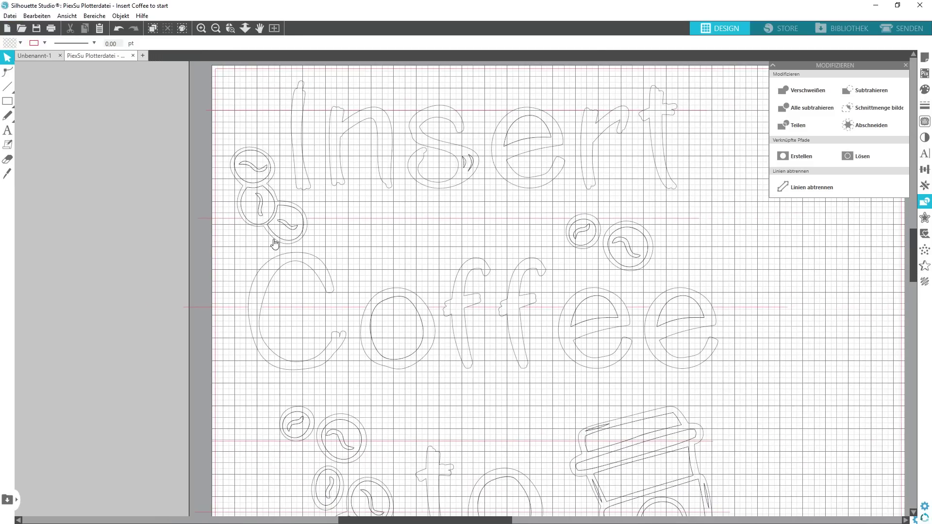
scroll(197, 286, down, 3)
scroll(198, 285, down, 3)
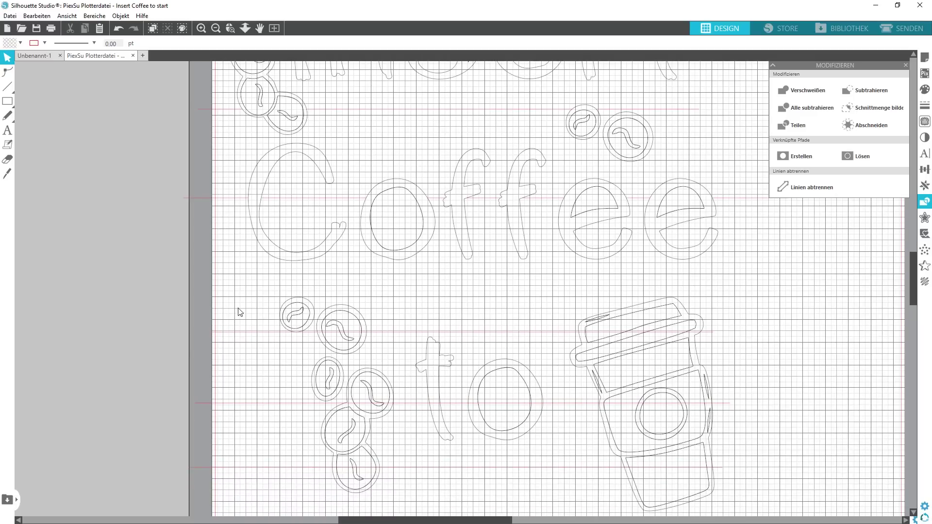
Apply Subtract All to the helper line near the cup lid, and select the next line across the word to and the cup.
click(251, 318)
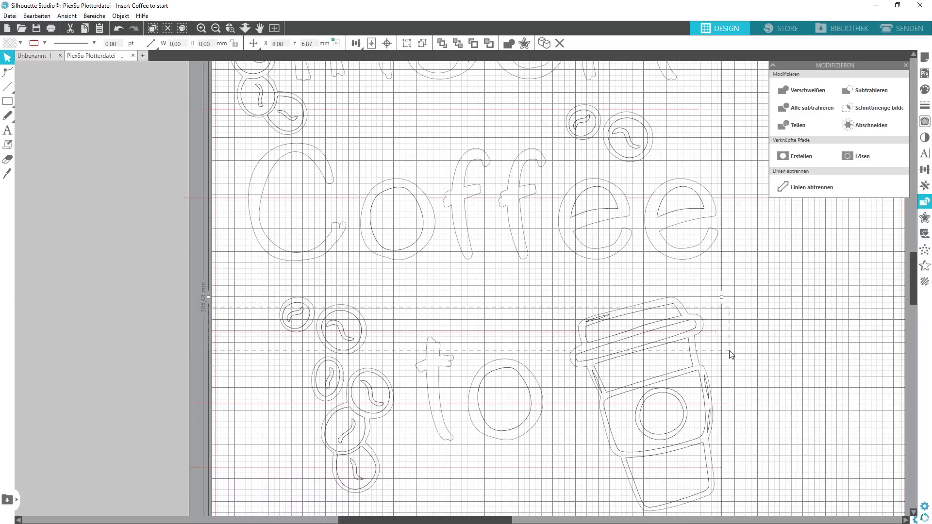
click(821, 109)
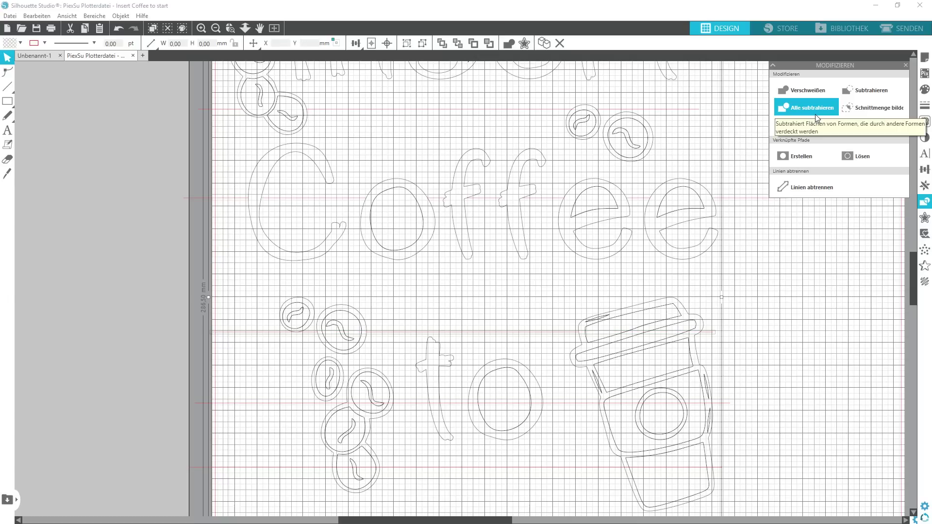
drag(157, 370, 755, 422)
Check the divided design down to the word start, select everything including the helper lines, and open the send setup.
scroll(453, 430, down, 3)
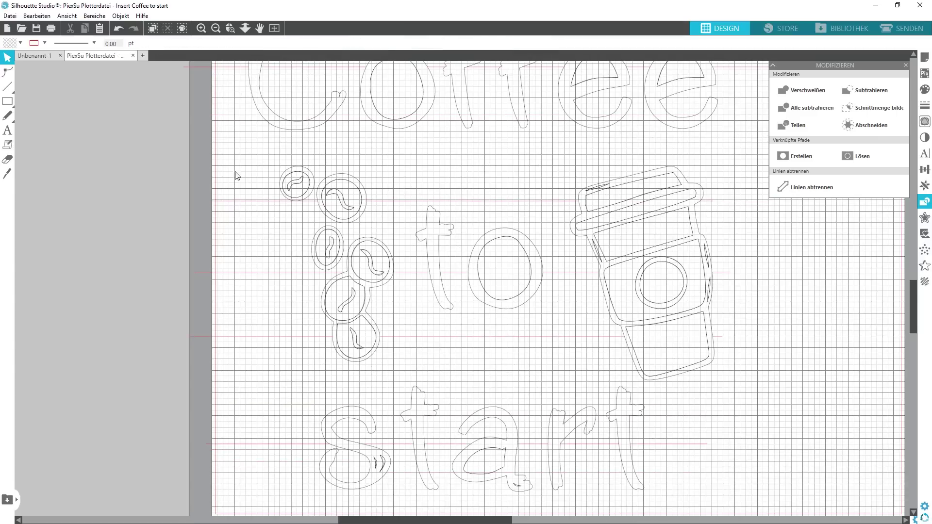
scroll(202, 366, down, 3)
scroll(202, 364, down, 2)
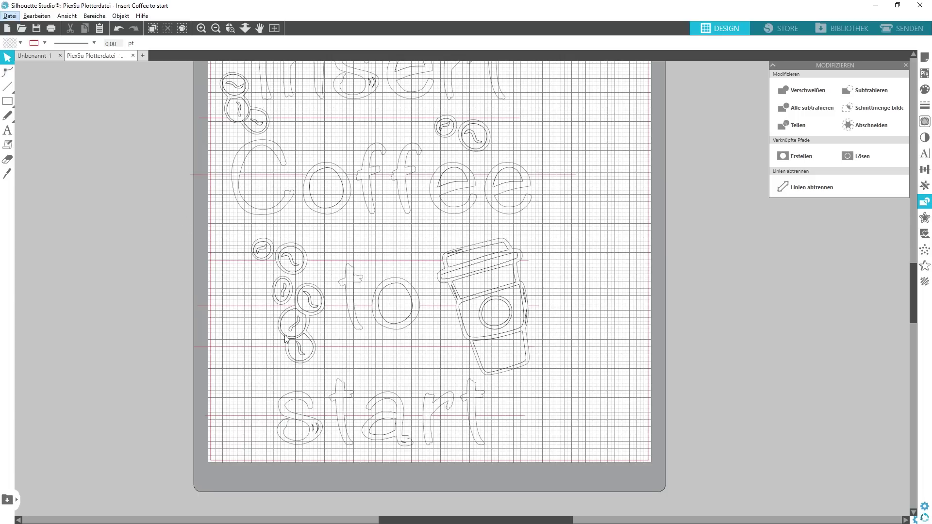
scroll(147, 337, up, 2)
scroll(147, 342, up, 1)
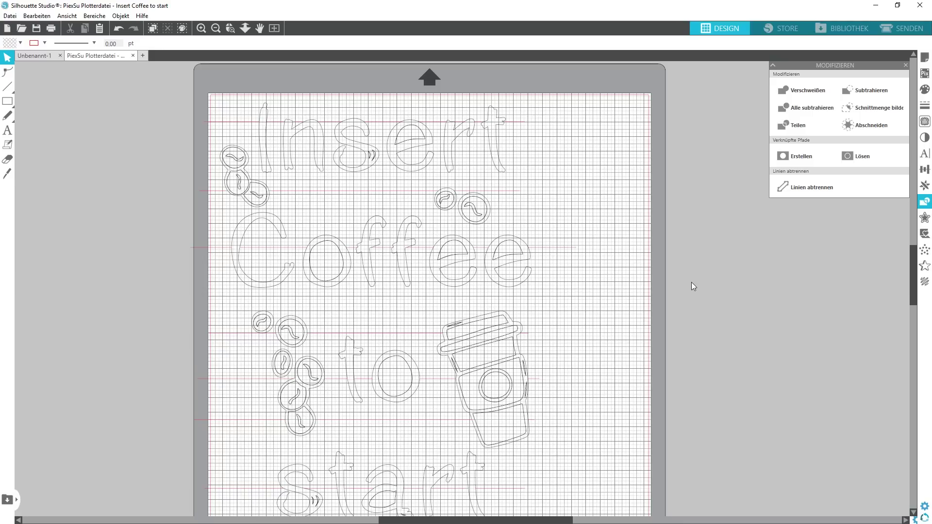
key(ctrl+a)
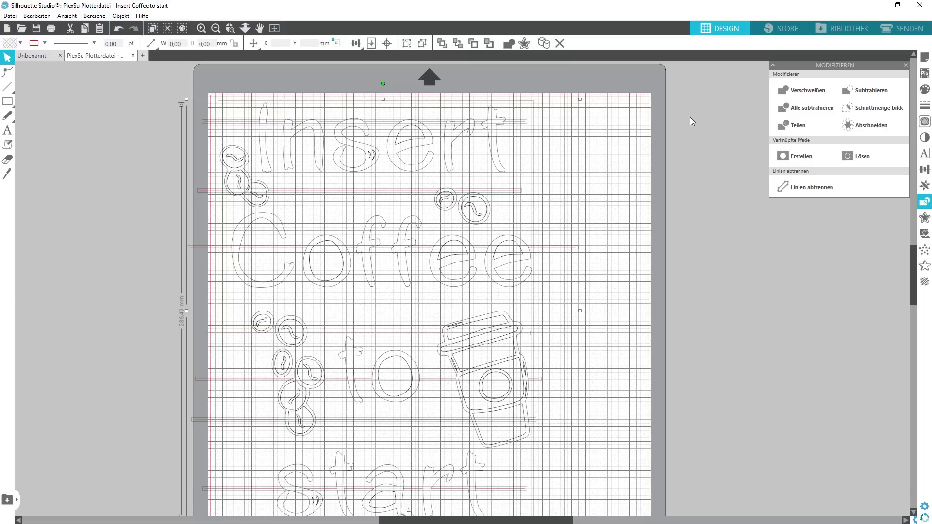
click(896, 31)
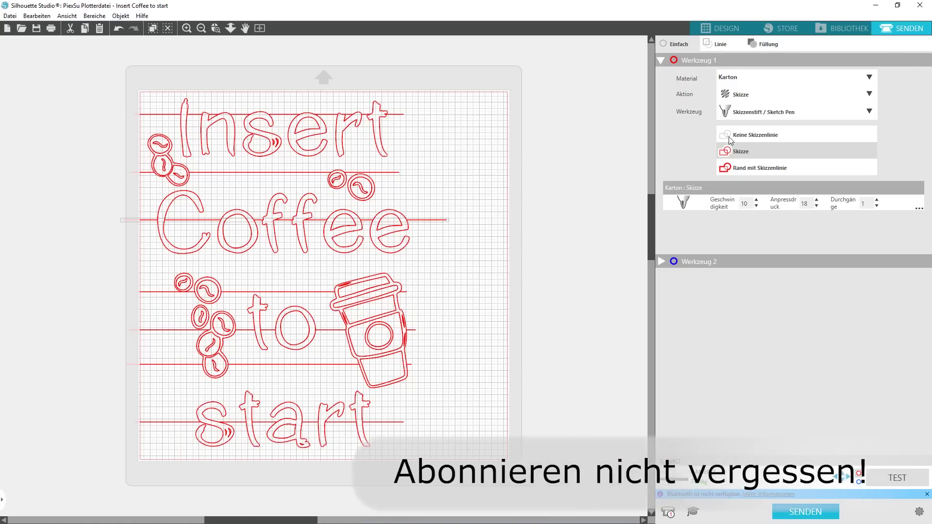
Search the cutting materials for vin and set the material to Vinyl, Silhouette Oracal 651.
click(735, 82)
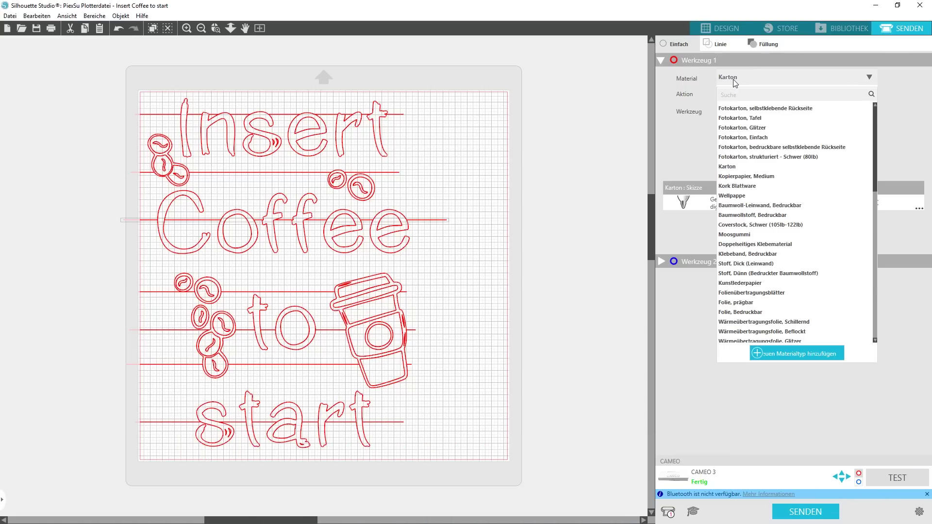
click(730, 96)
text(vin)
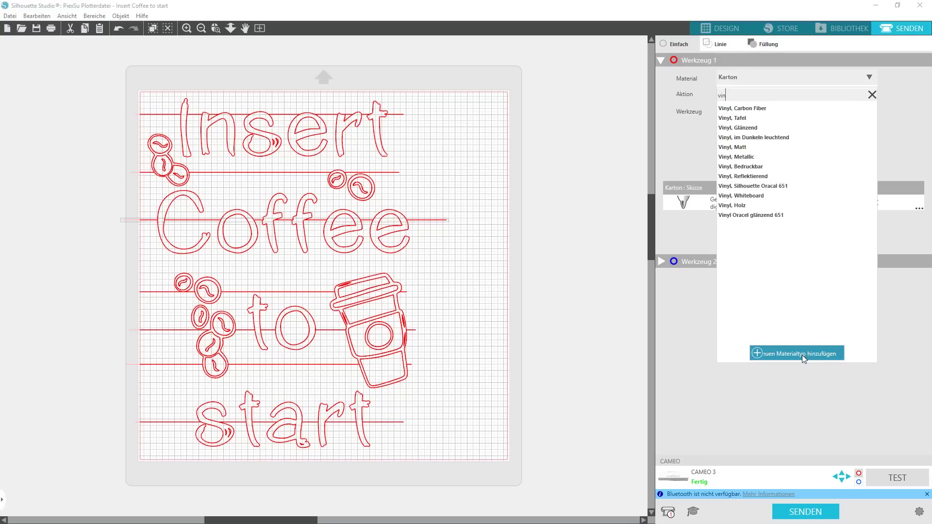
click(742, 186)
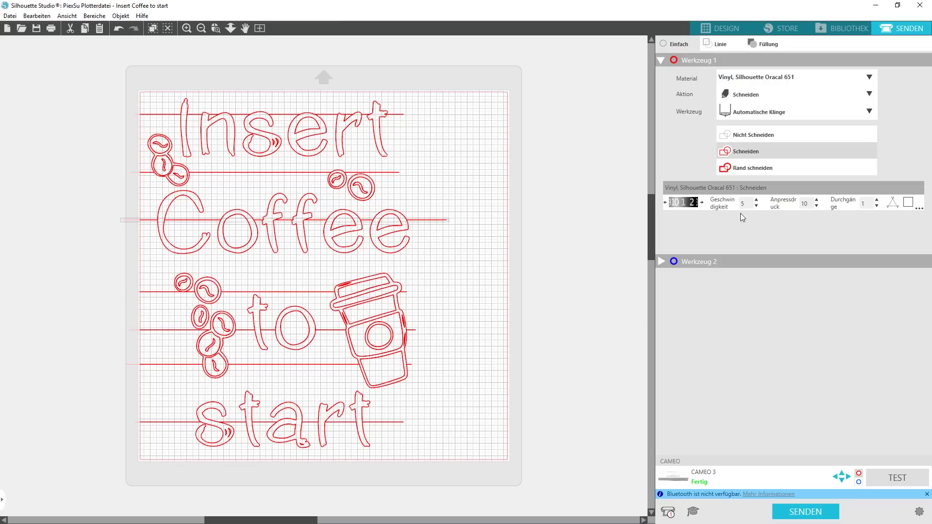
Reduce the cutting speed to 1 and enable line segment overcut for the vinyl cut.
click(756, 206)
click(756, 206)
click(756, 206)
click(756, 206)
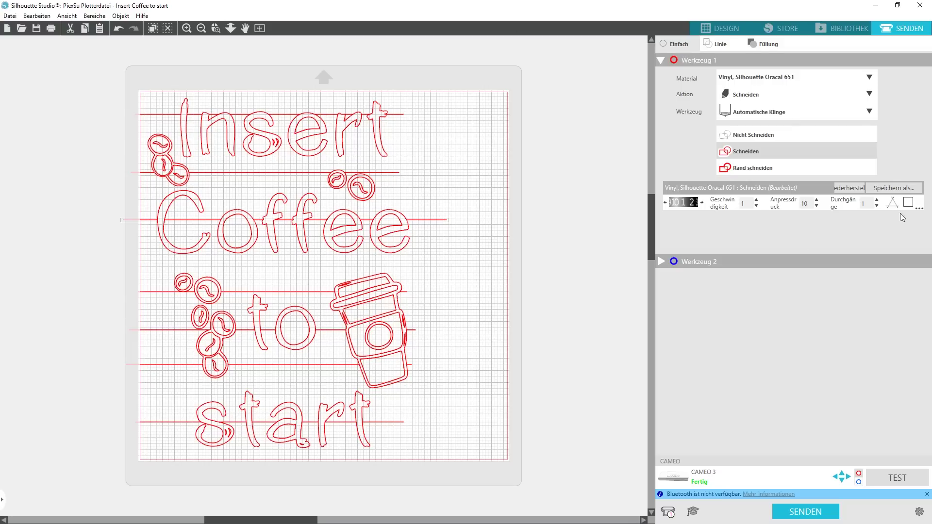
click(908, 203)
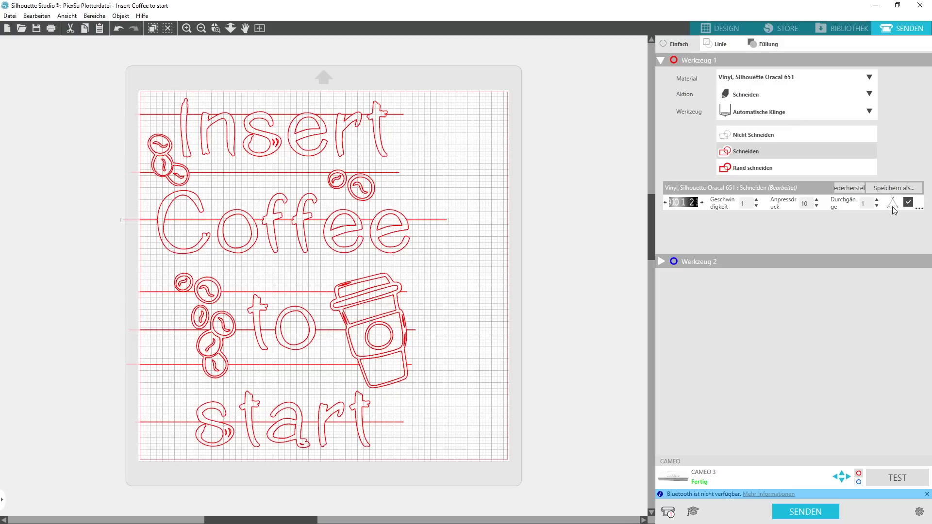